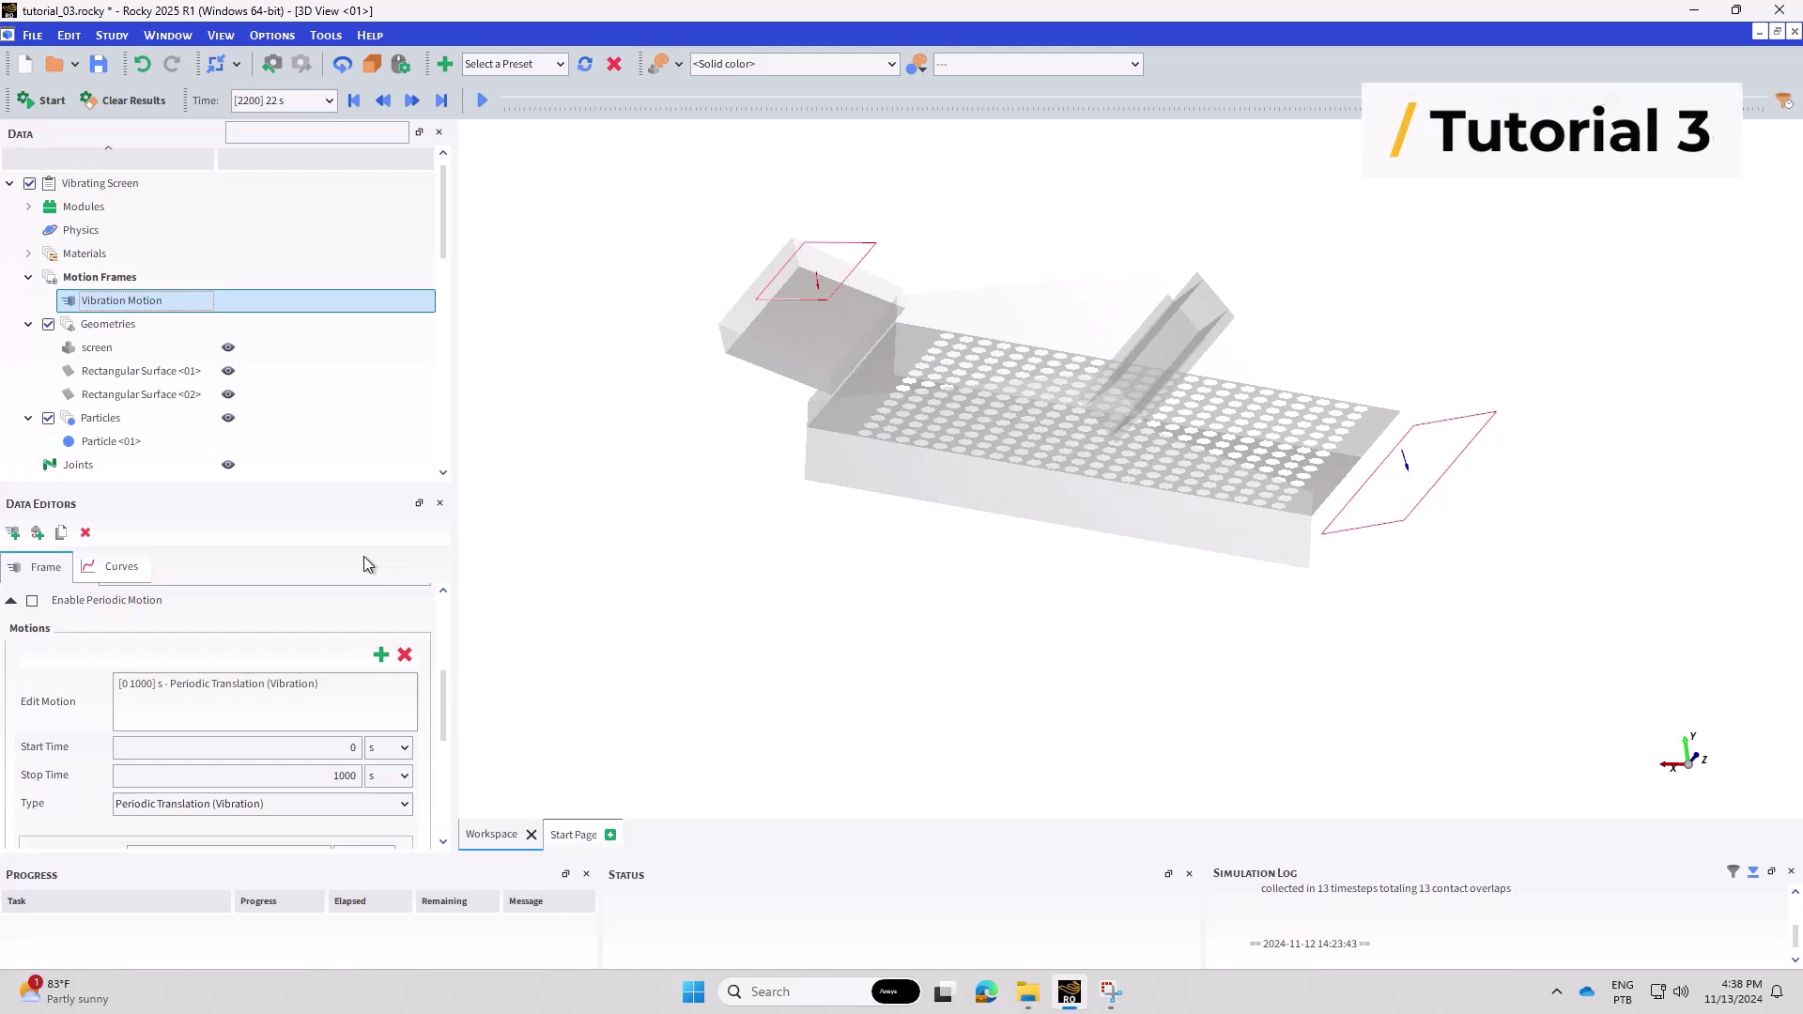
# Set the vibration's initial frequency to a new variable Frequency with value 15
pyautogui.click(325, 34)
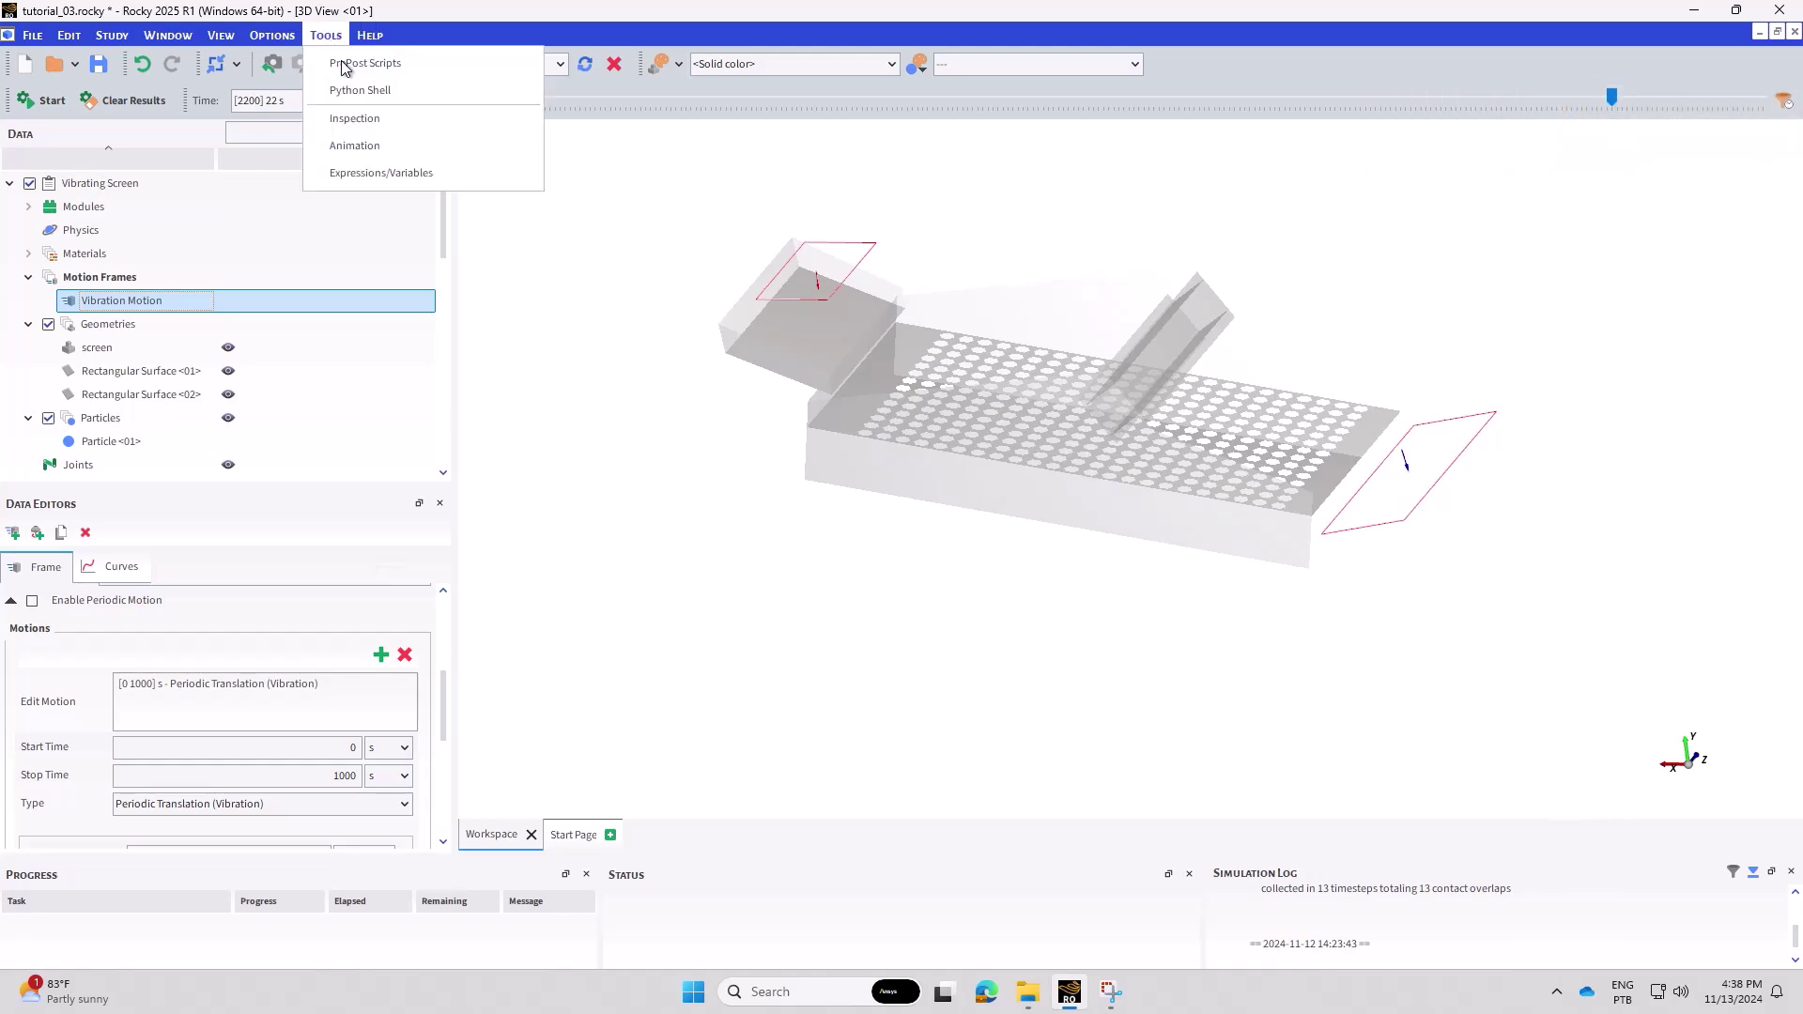
pyautogui.click(368, 173)
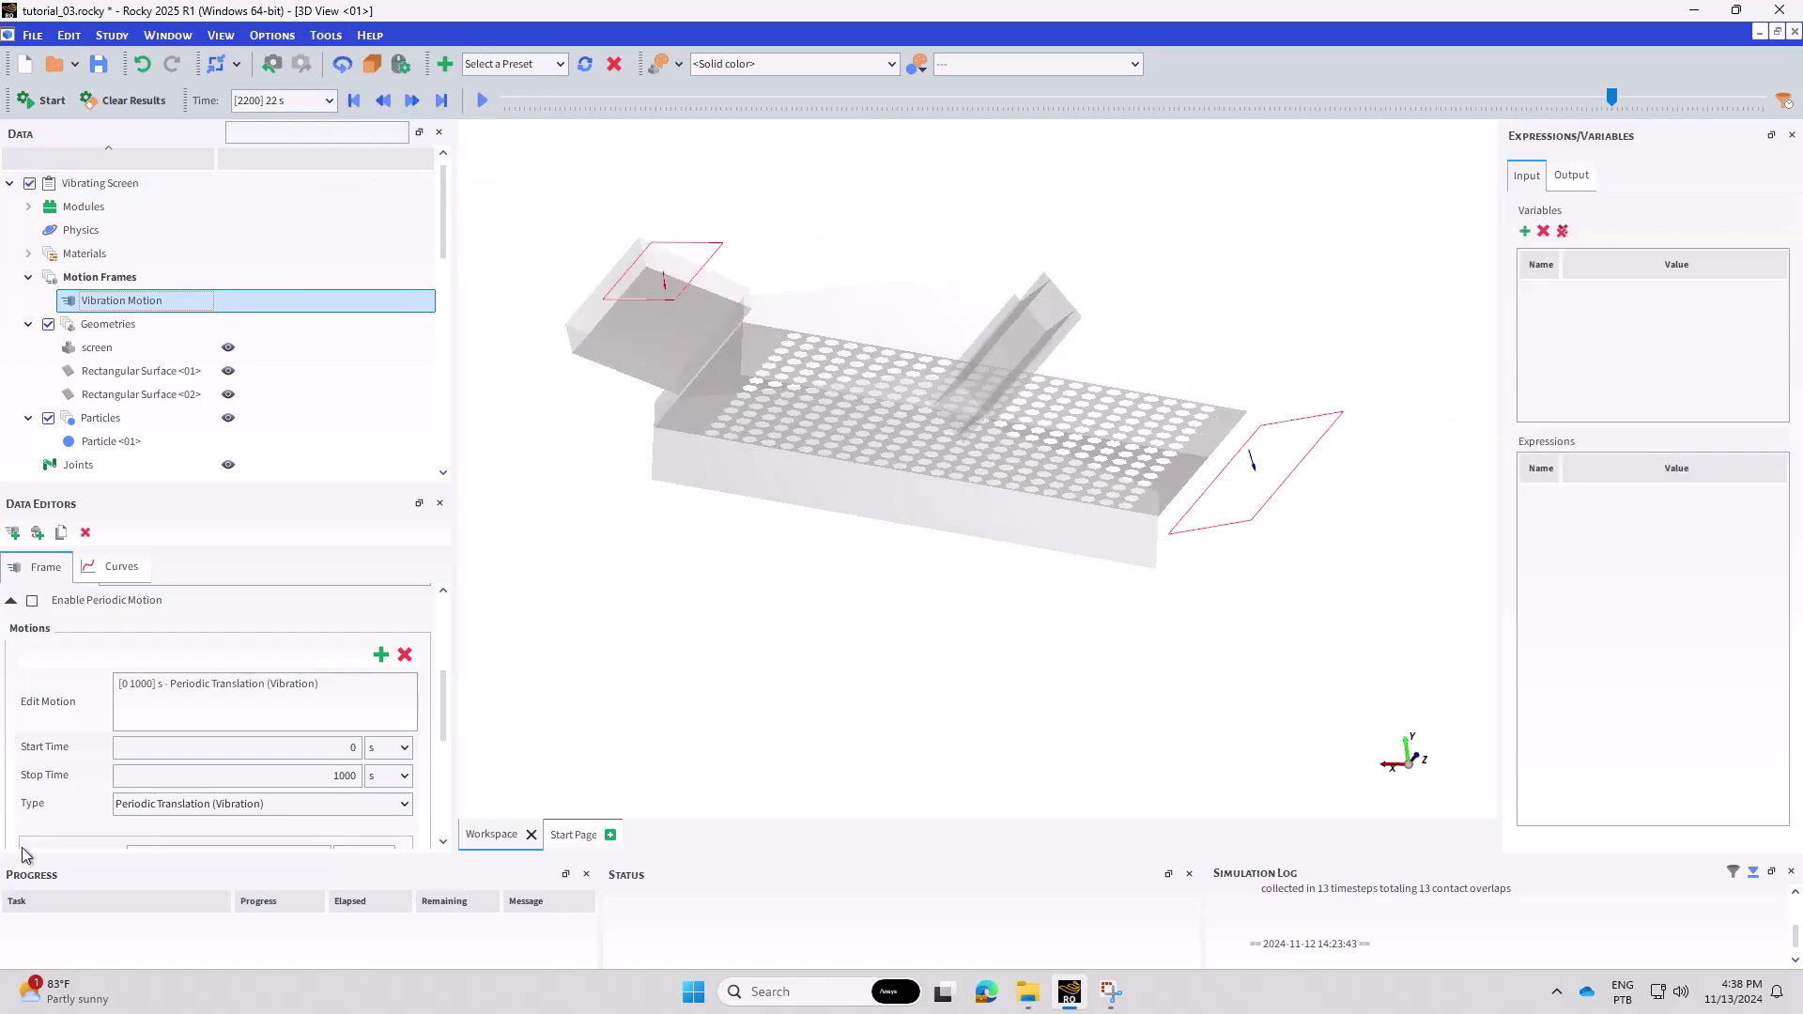
pyautogui.scroll(-1, 47, 826)
pyautogui.click(265, 745)
pyautogui.write('Frequency')
pyautogui.press('Return')
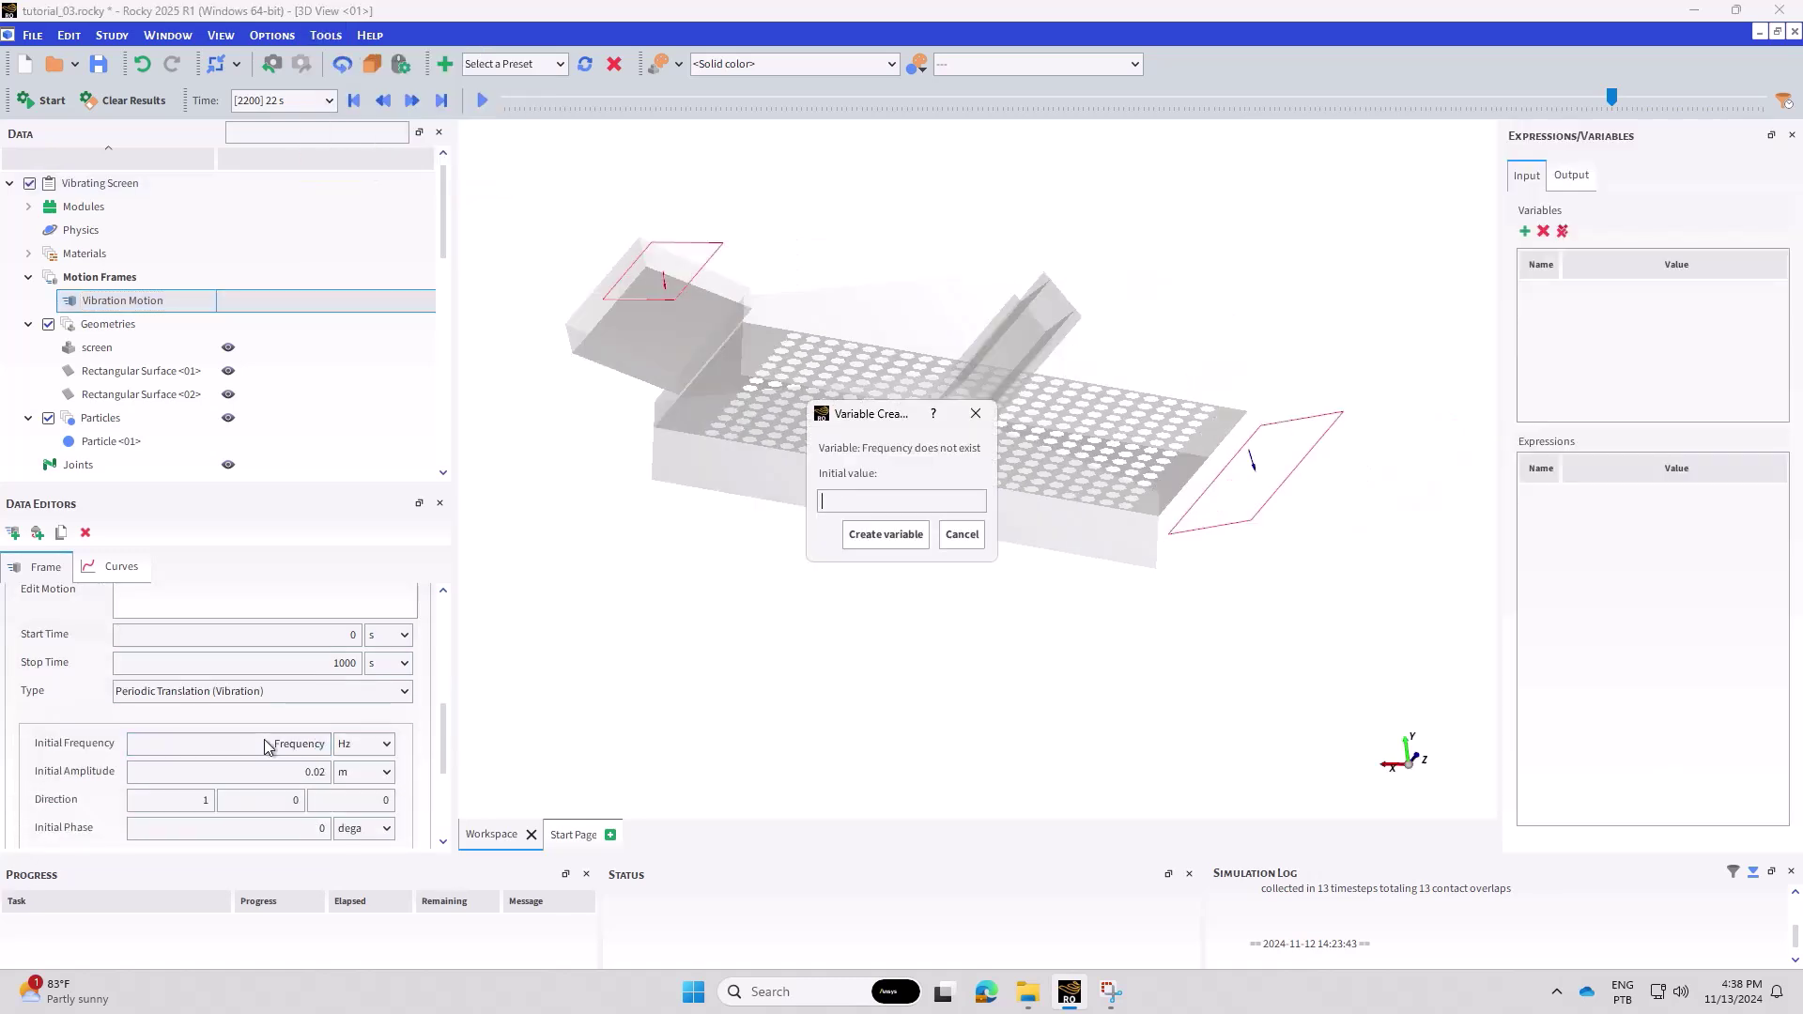
pyautogui.write('15')
pyautogui.press('Return')
pyautogui.press('Tab')
# Set the initial amplitude to a new variable Amplitude with value 0.02
pyautogui.write('Amplitude')
pyautogui.press('Return')
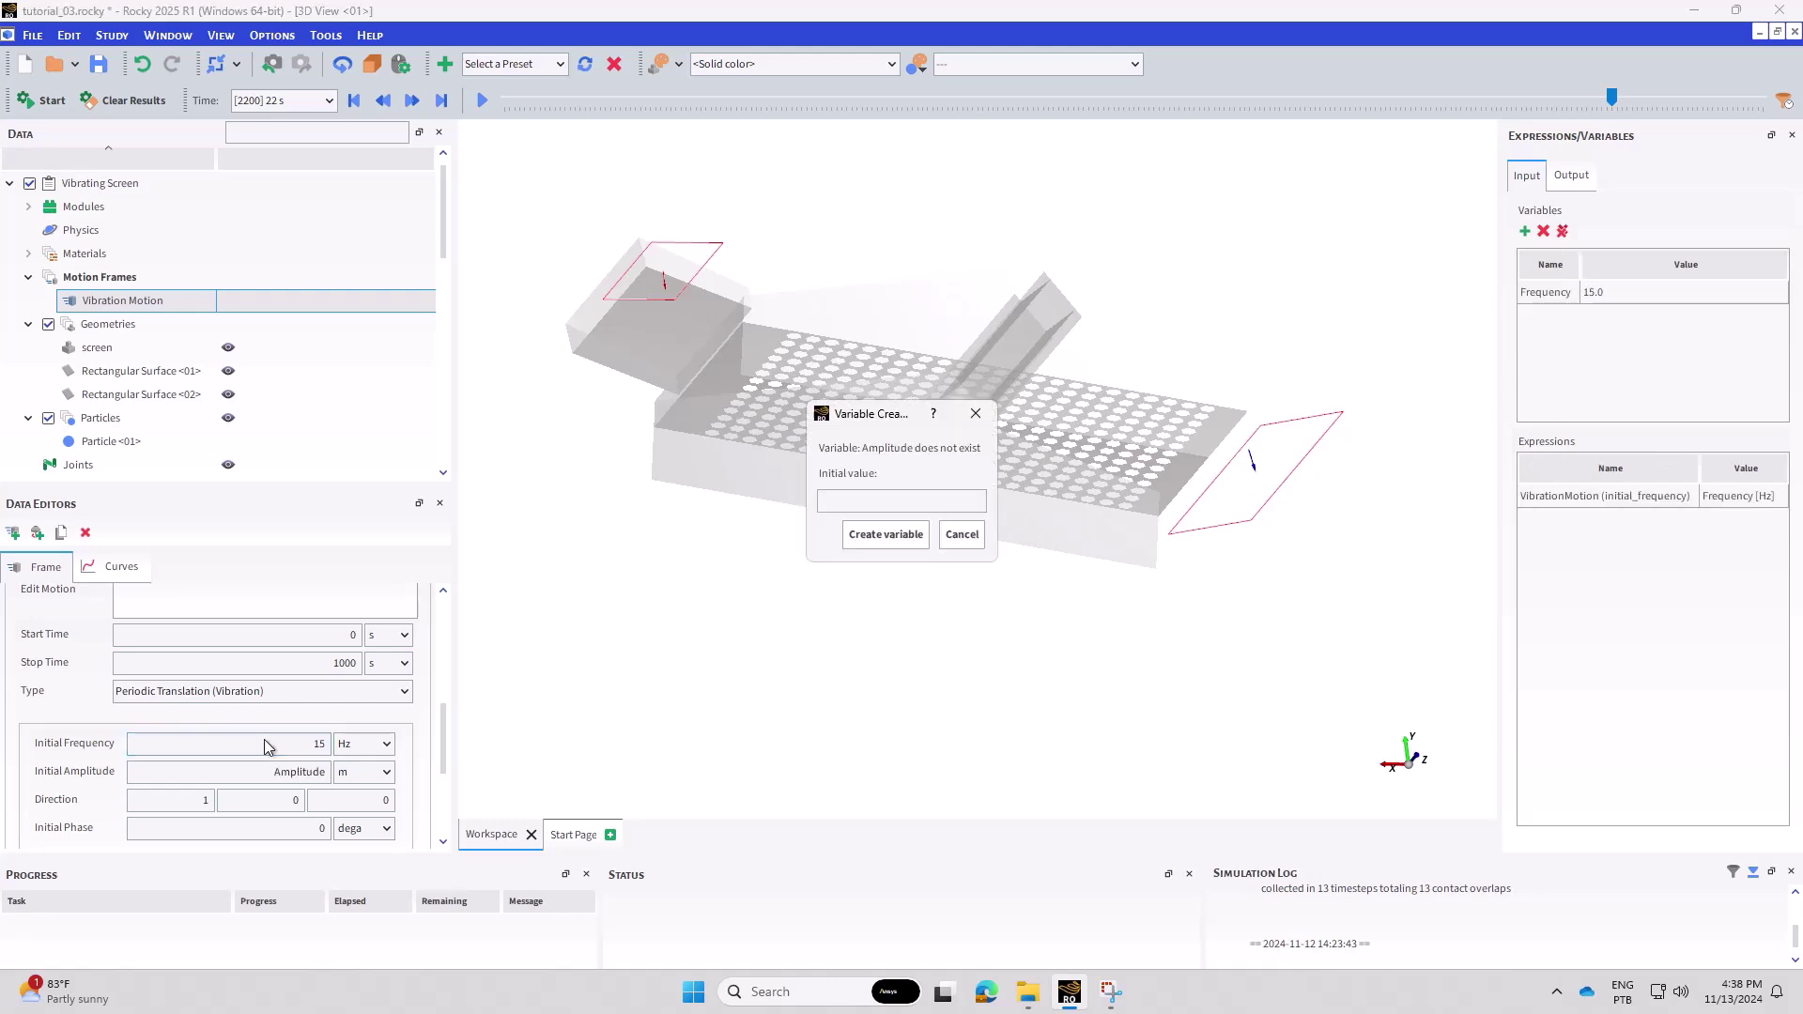
pyautogui.press('Return')
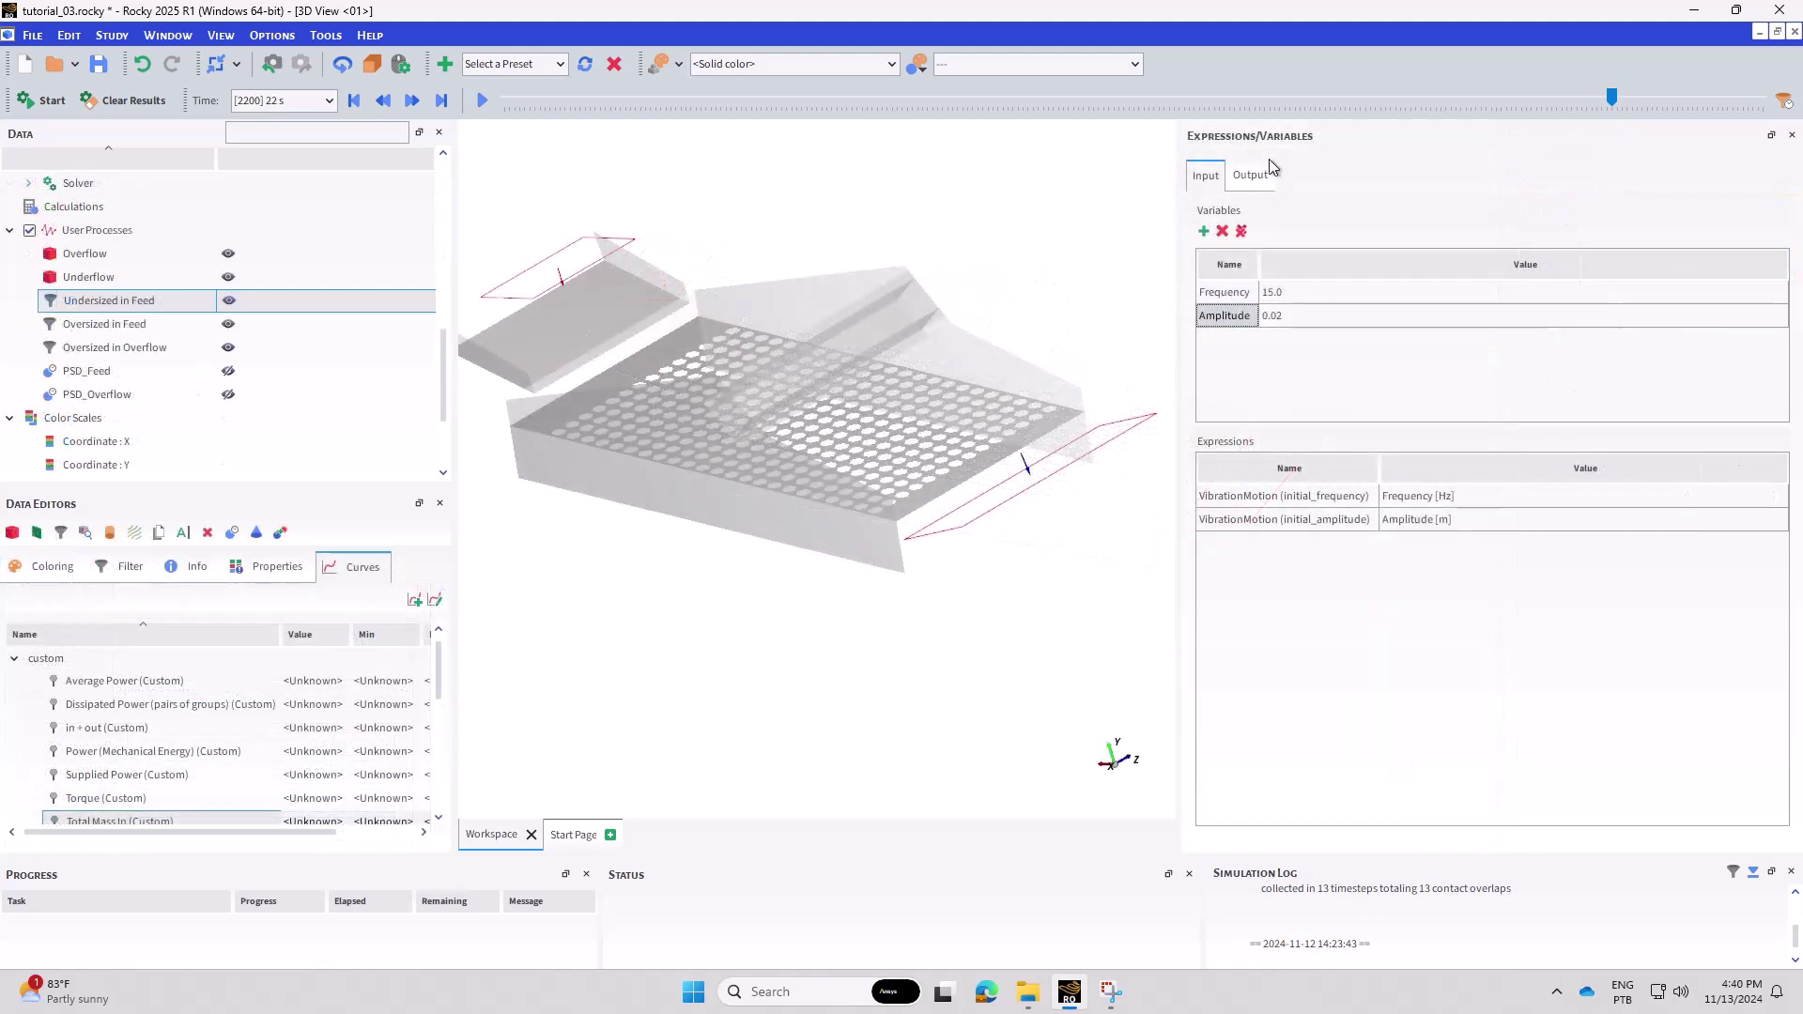
# Add Total Mass In outputs for Underflow, Oversized in Overflow, Undersized in Feed and Oversized in Feed
pyautogui.click(1258, 173)
pyautogui.click(103, 277)
pyautogui.moveTo(120, 819); pyautogui.dragTo(1221, 615)
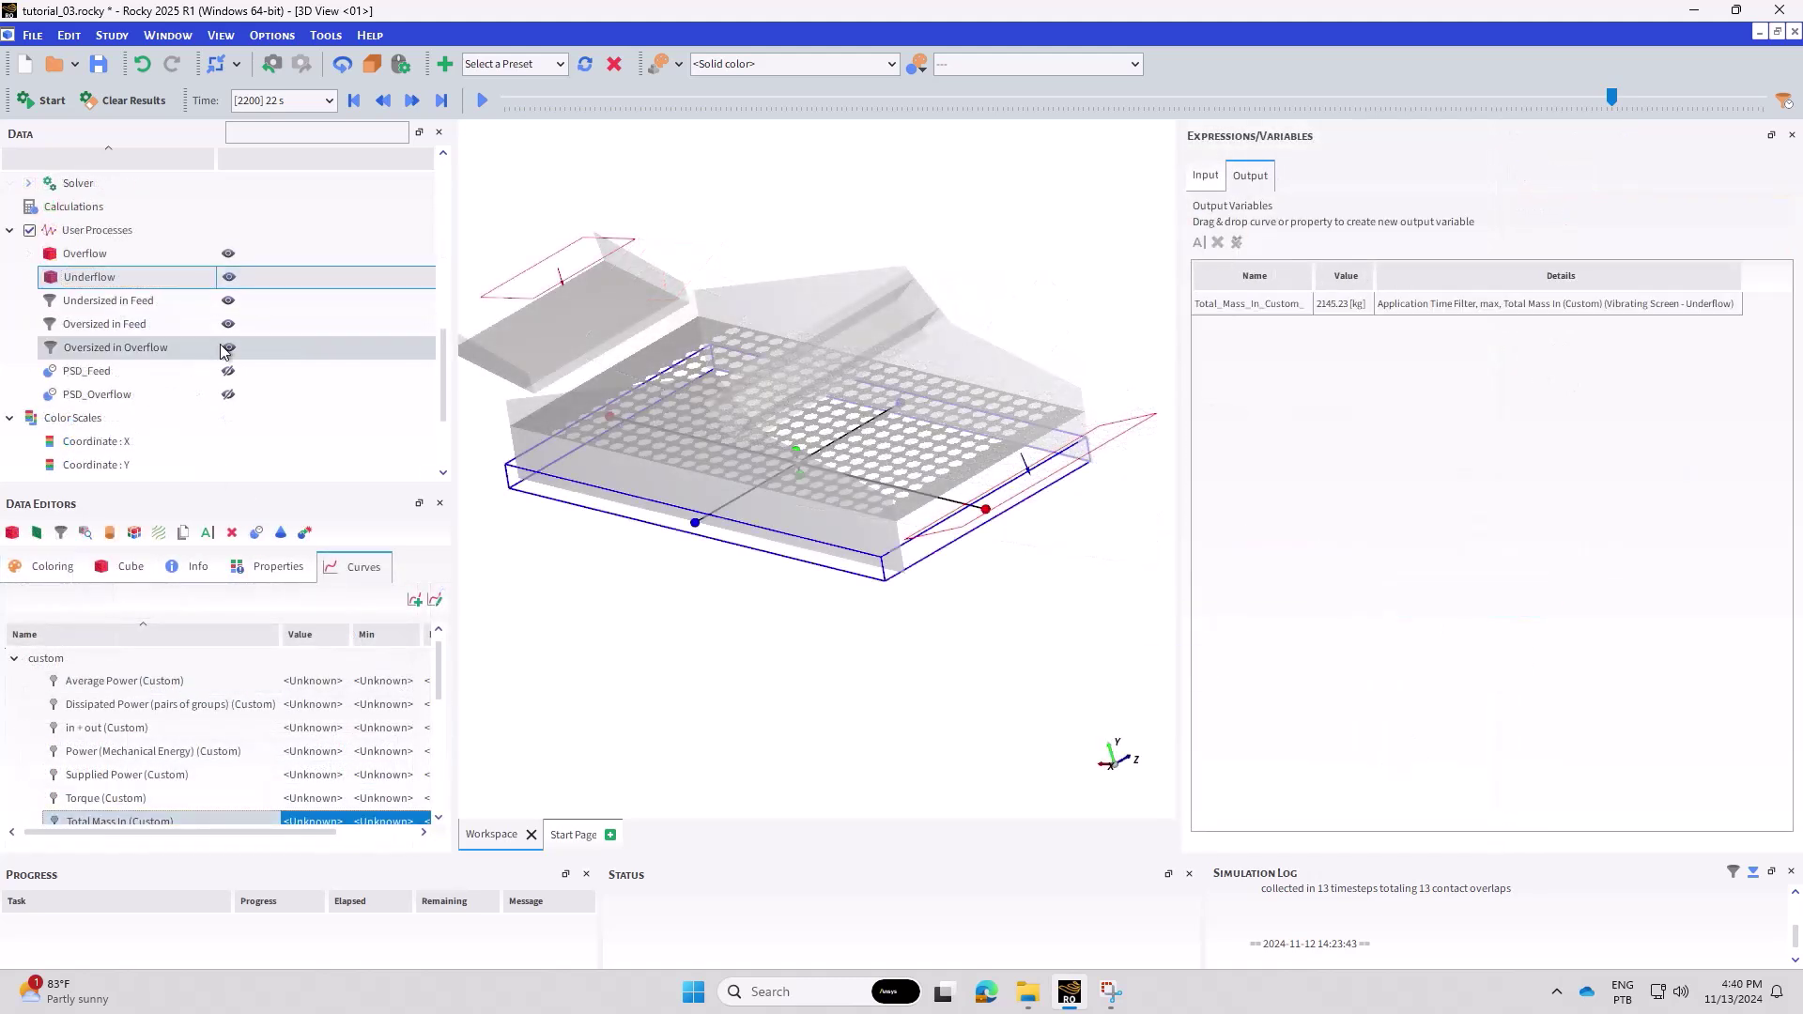
pyautogui.click(141, 349)
pyautogui.moveTo(123, 817); pyautogui.dragTo(1396, 406)
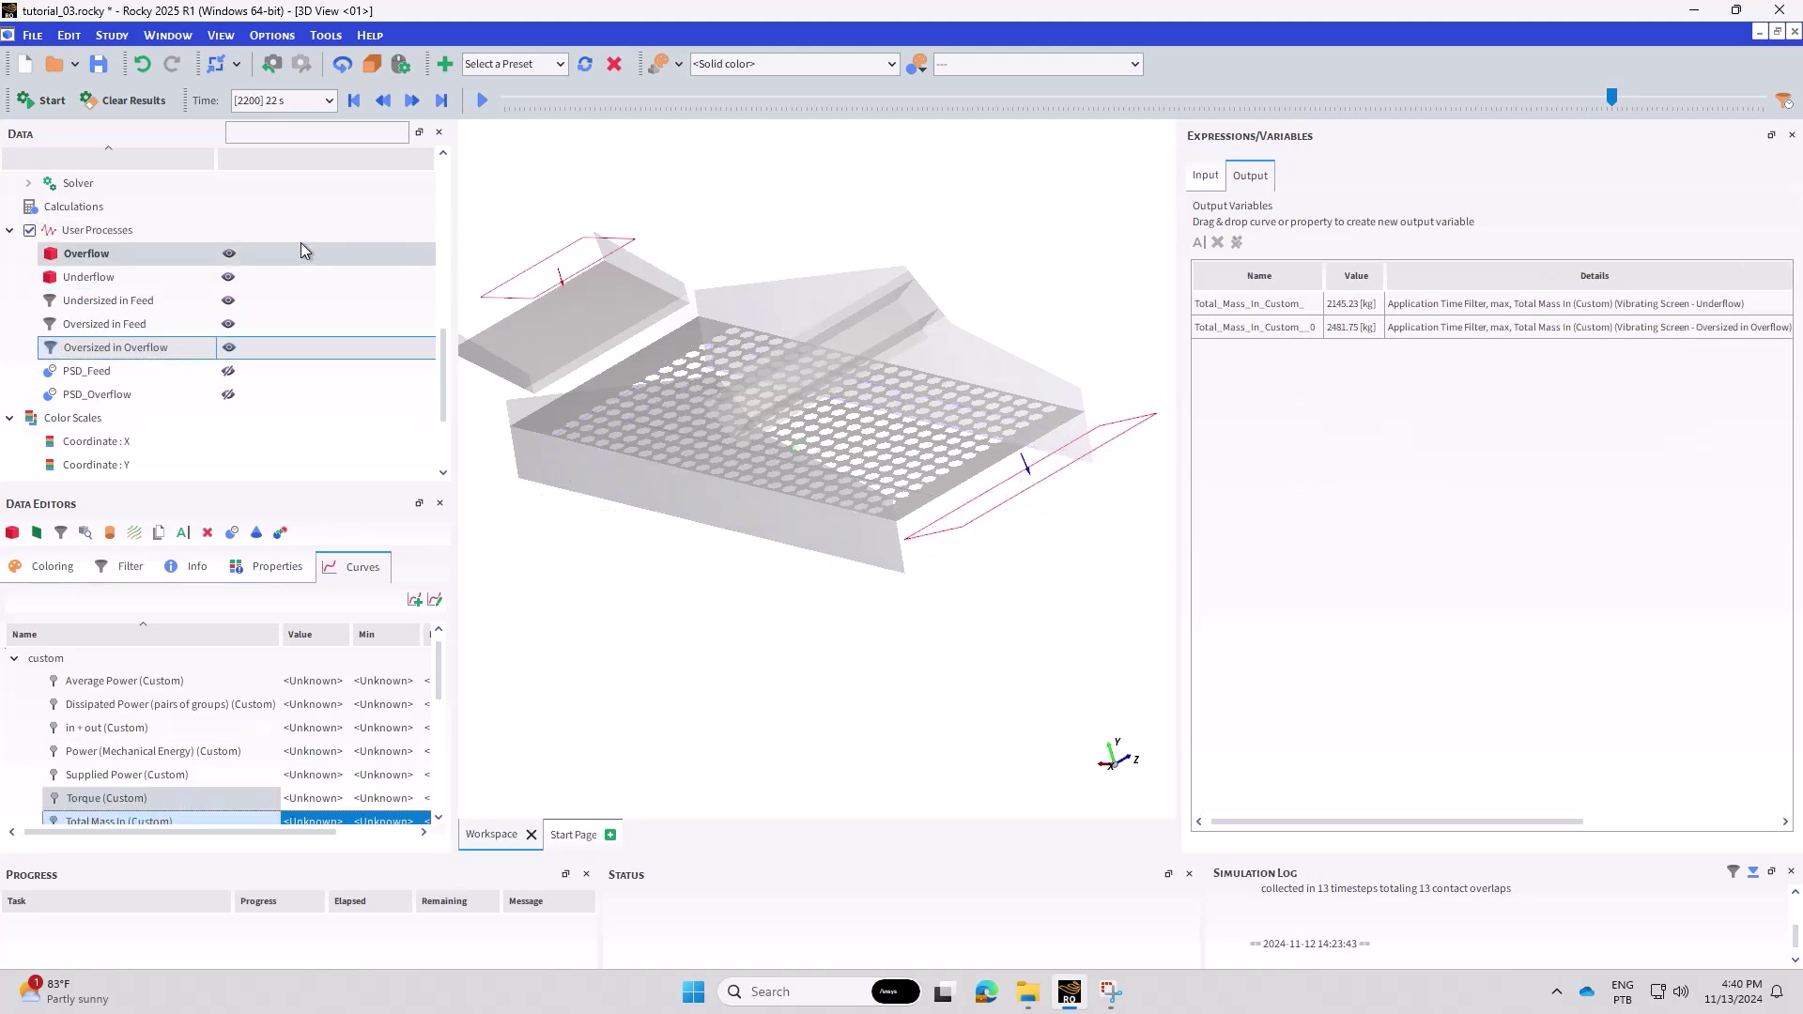
pyautogui.click(108, 300)
pyautogui.moveTo(120, 819); pyautogui.dragTo(1361, 488)
pyautogui.click(244, 327)
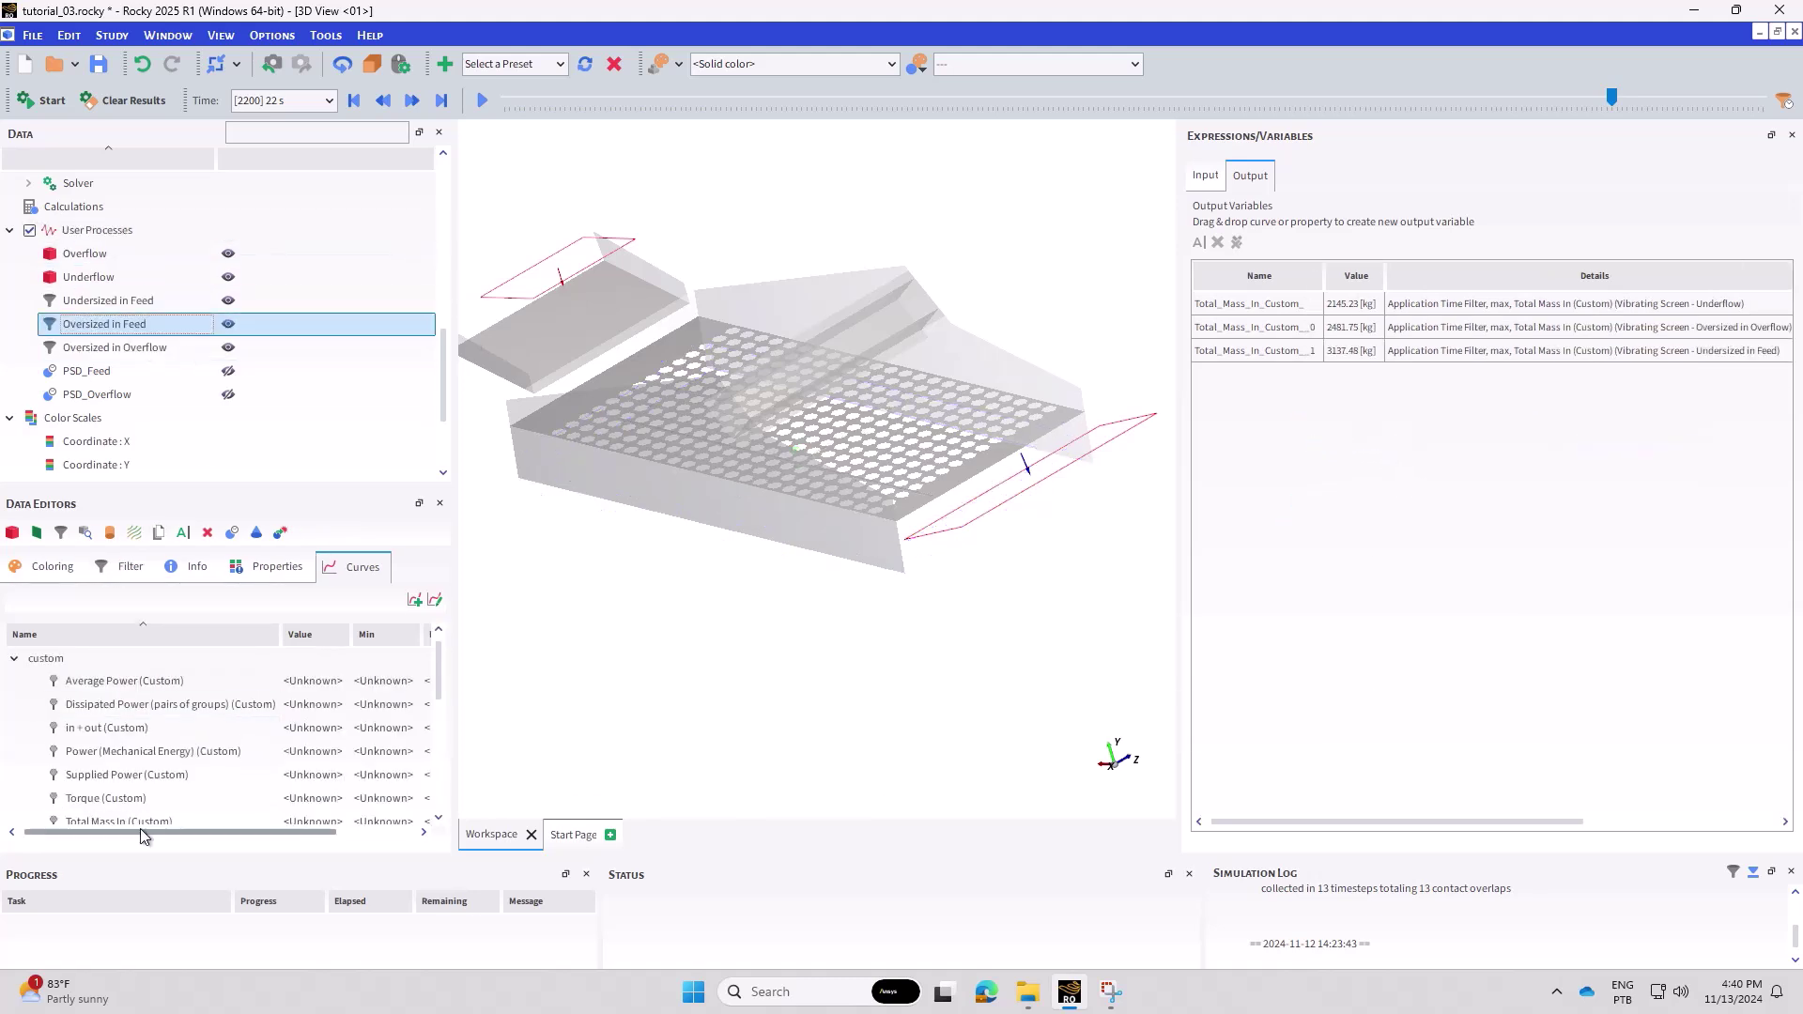
pyautogui.moveTo(139, 823); pyautogui.dragTo(1280, 336)
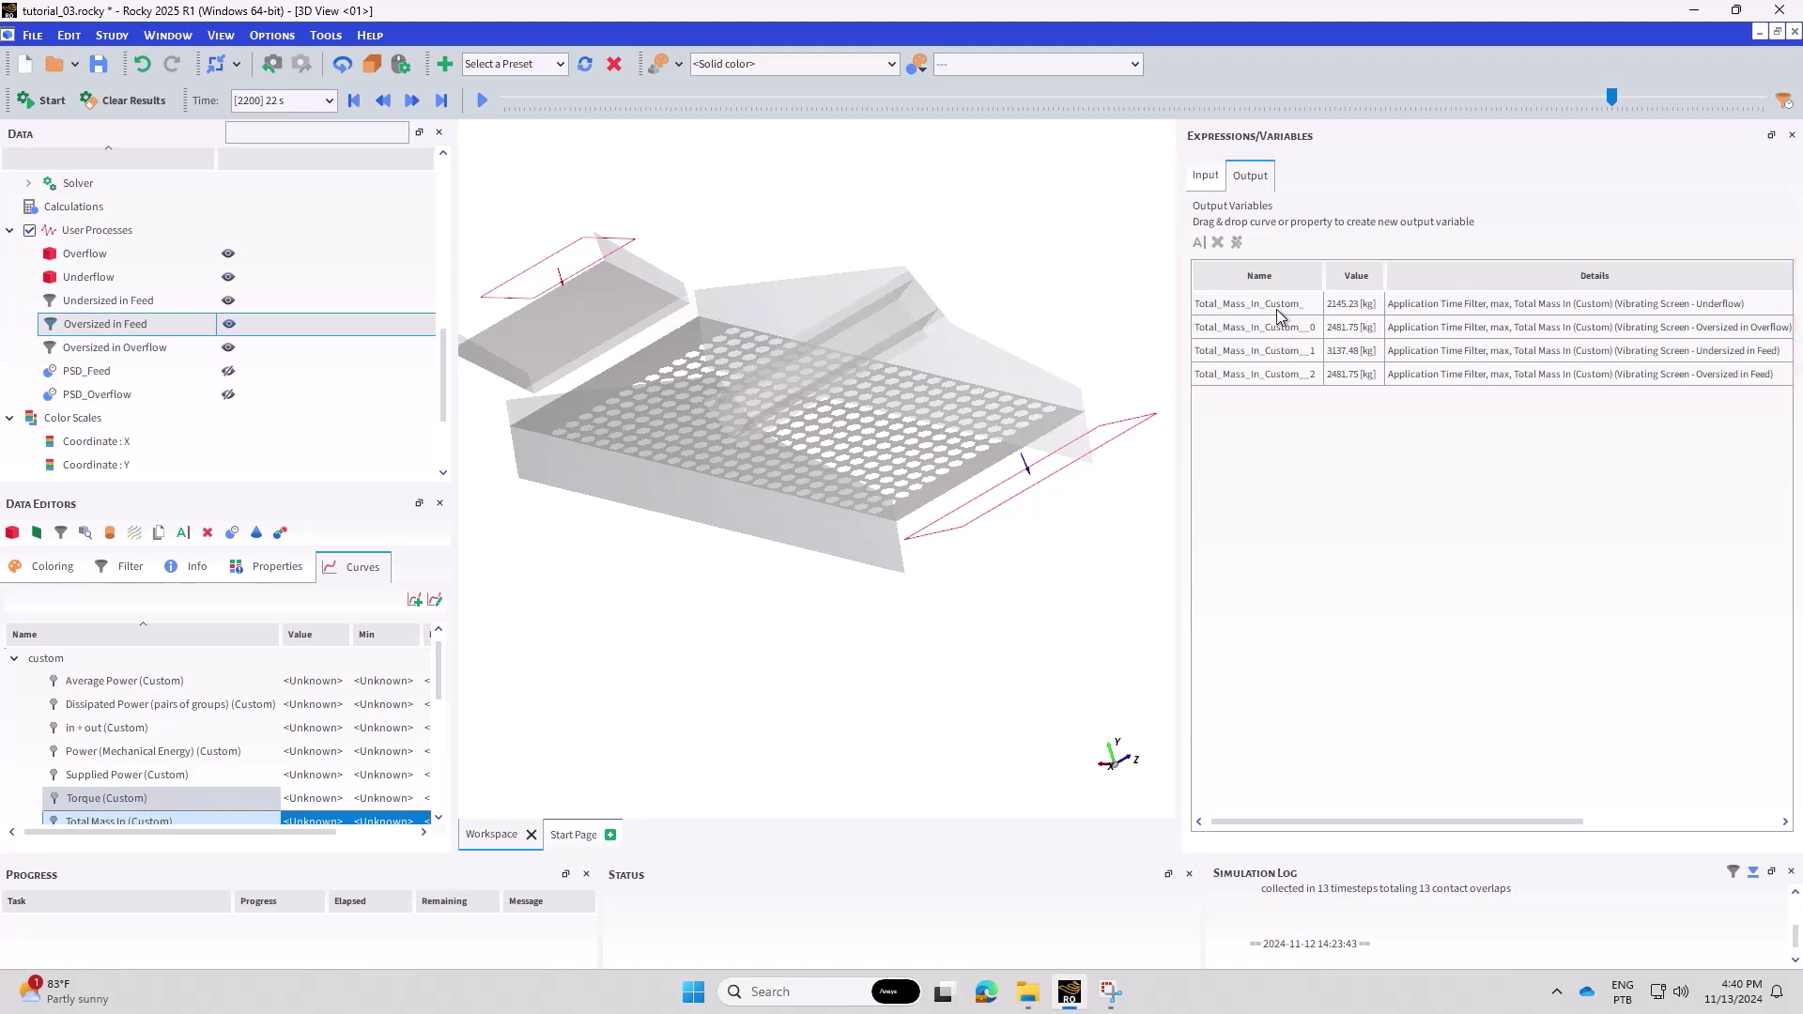
# Rename the first two outputs 'Total Mass In (Underflow)' and 'Total Mass In (Oversized in Overflow)'
pyautogui.doubleClick(1285, 304)
pyautogui.write('Total Mass In (Underflow)')
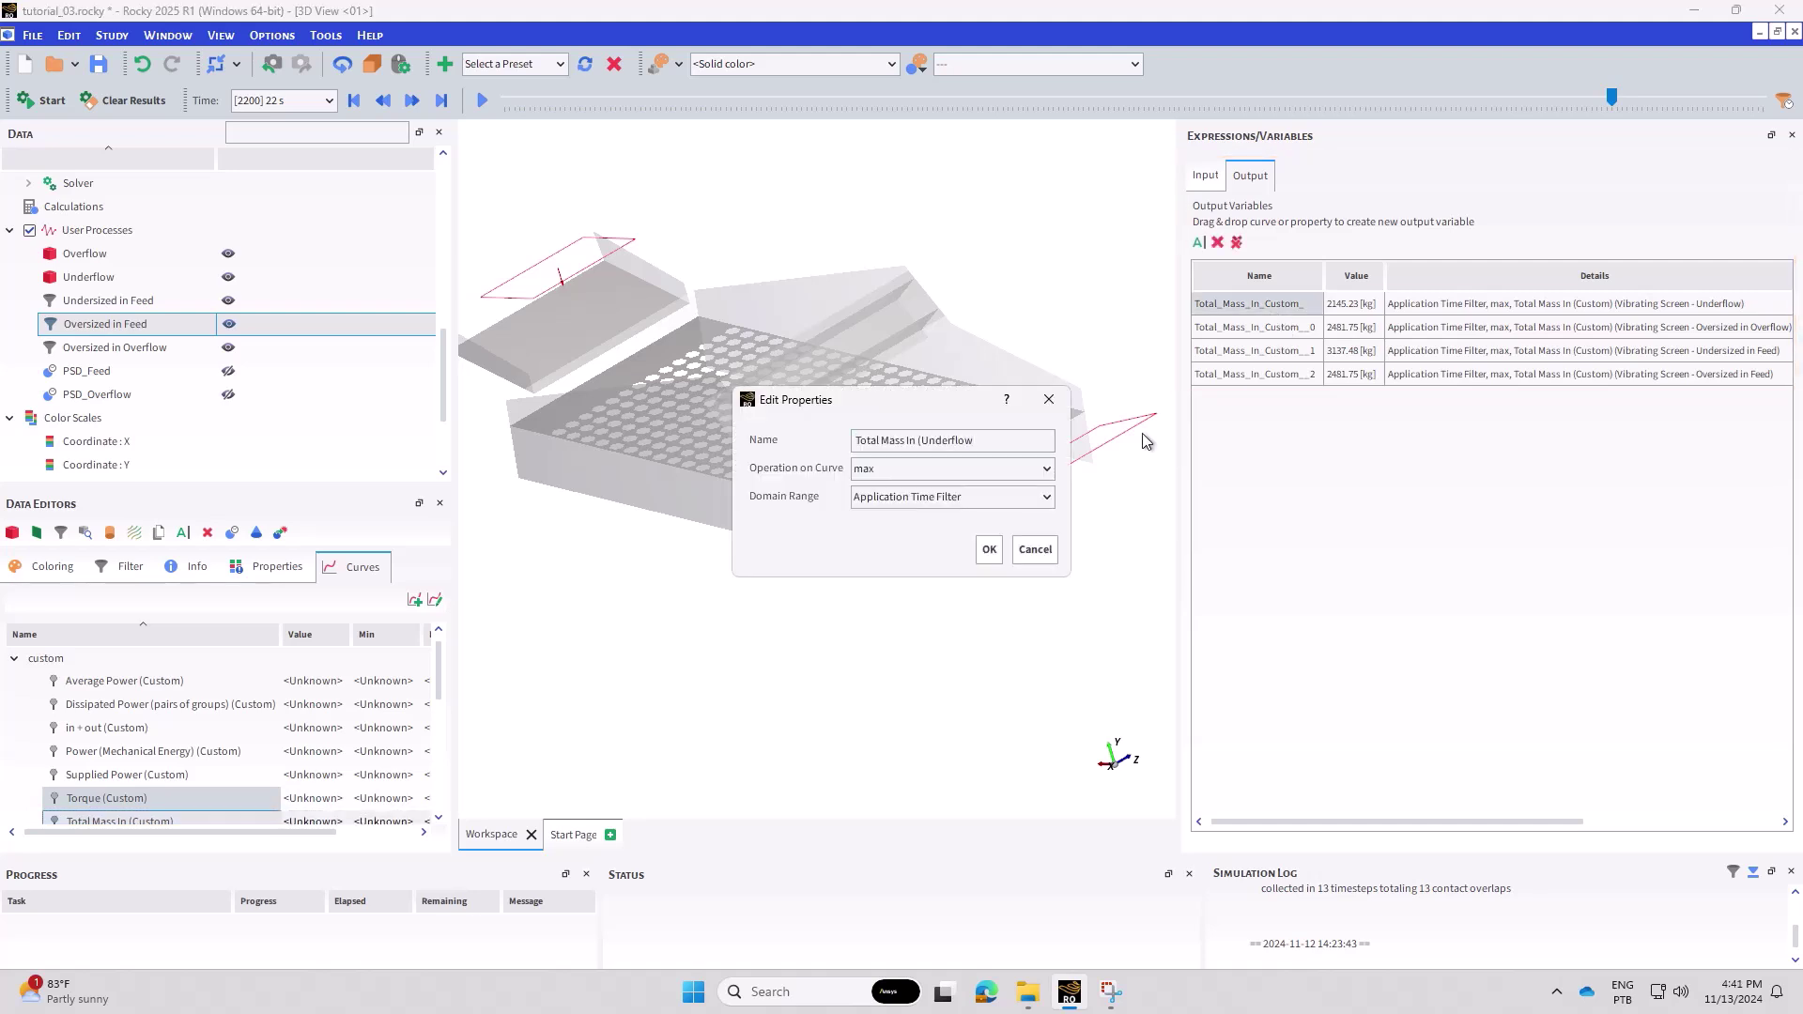
pyautogui.press('Return')
pyautogui.doubleClick(1284, 327)
pyautogui.write('Total Mass In (Oversized in Overfl')
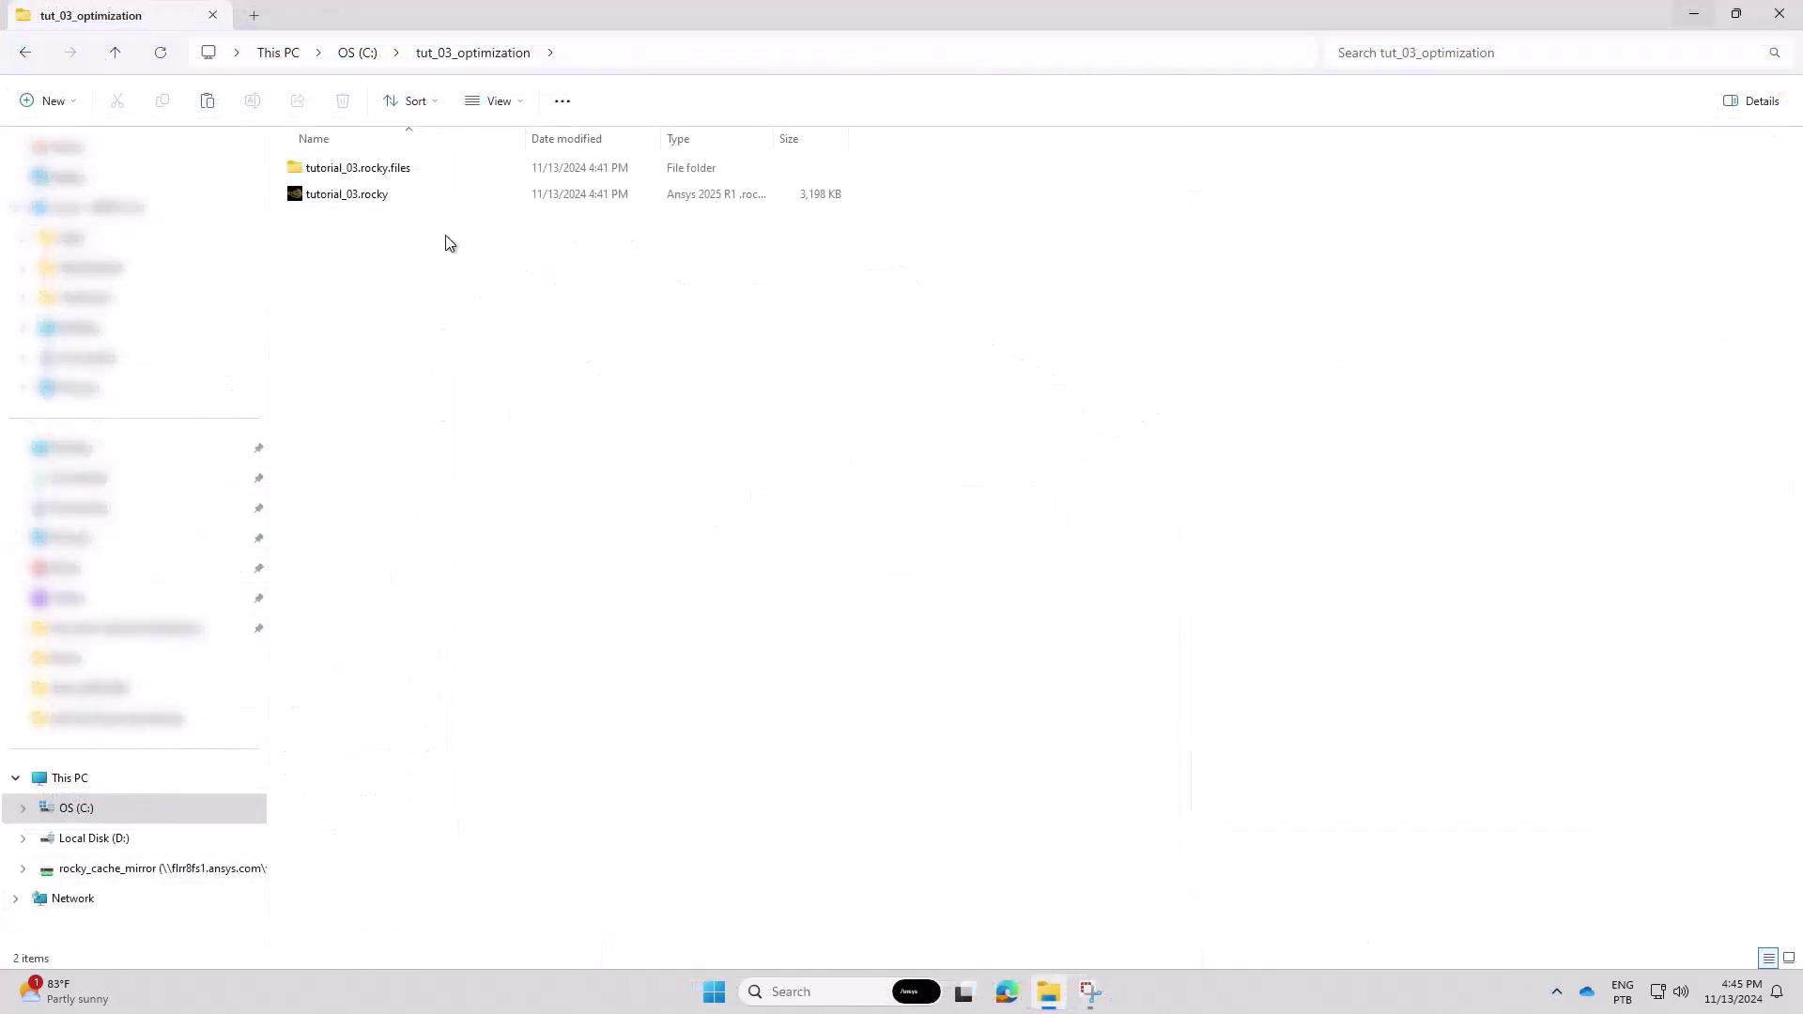
pyautogui.click(395, 168)
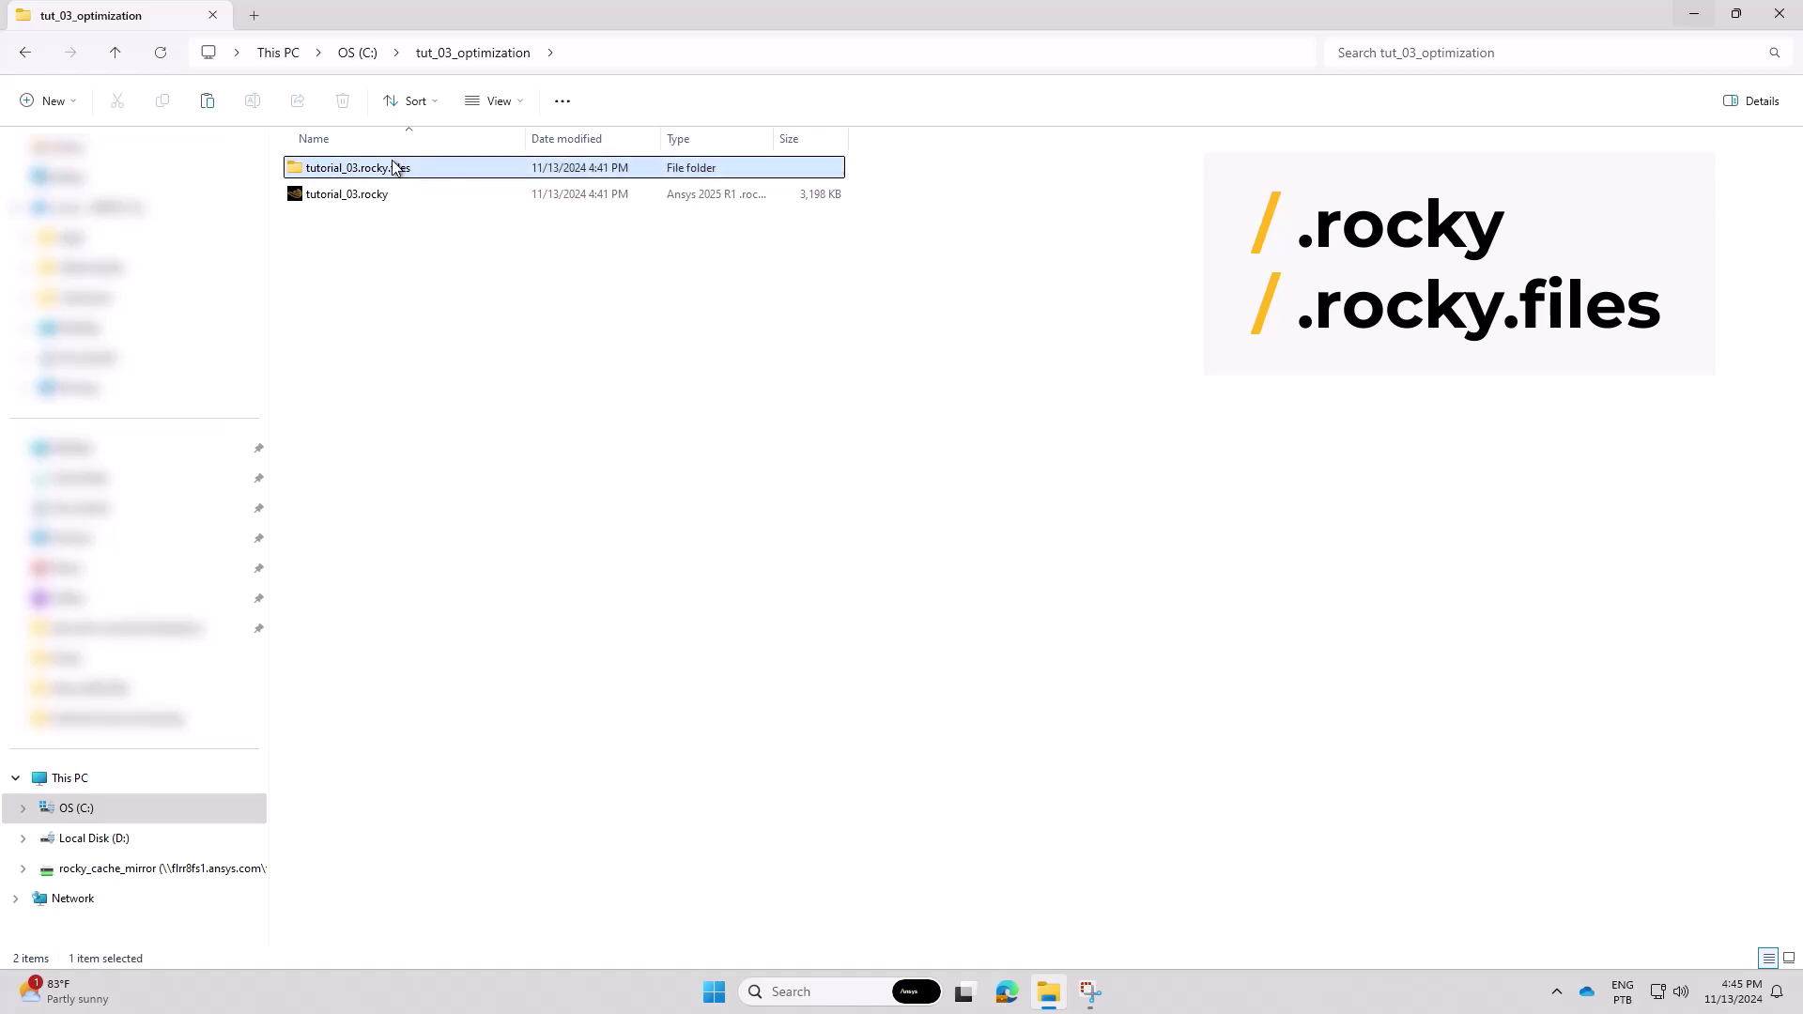
pyautogui.press('Down')
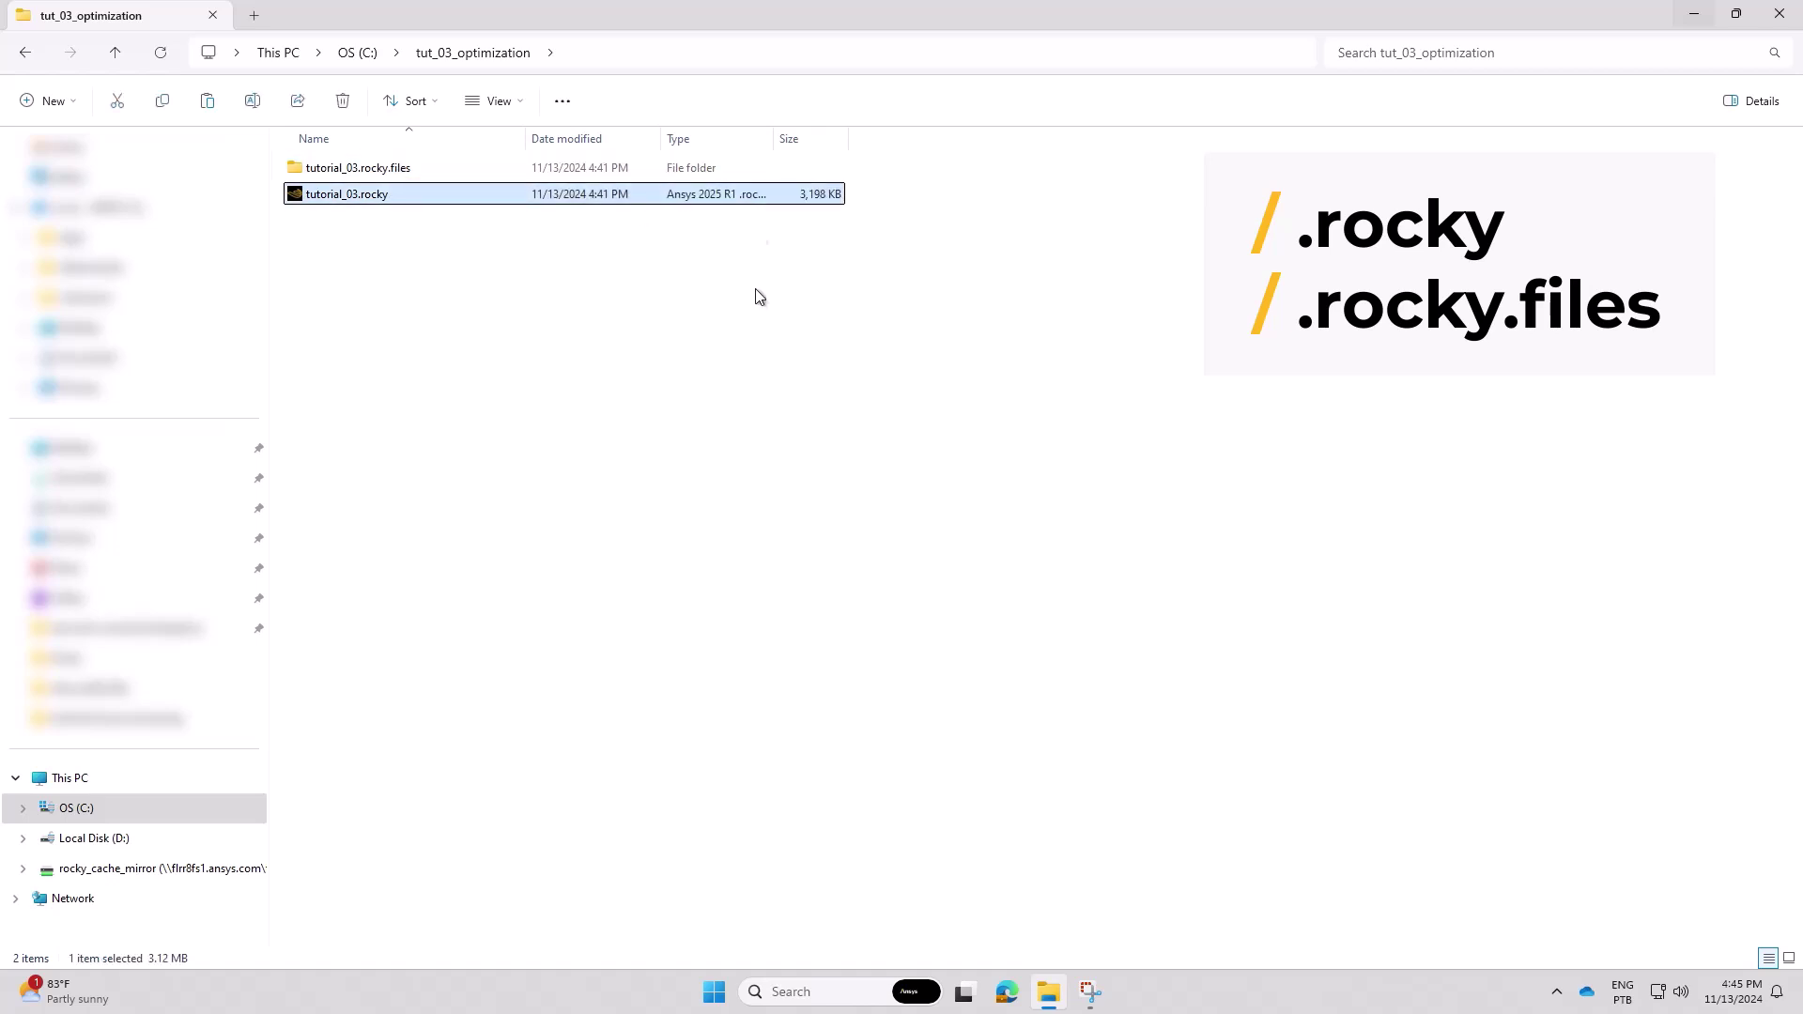
pyautogui.click(755, 291)
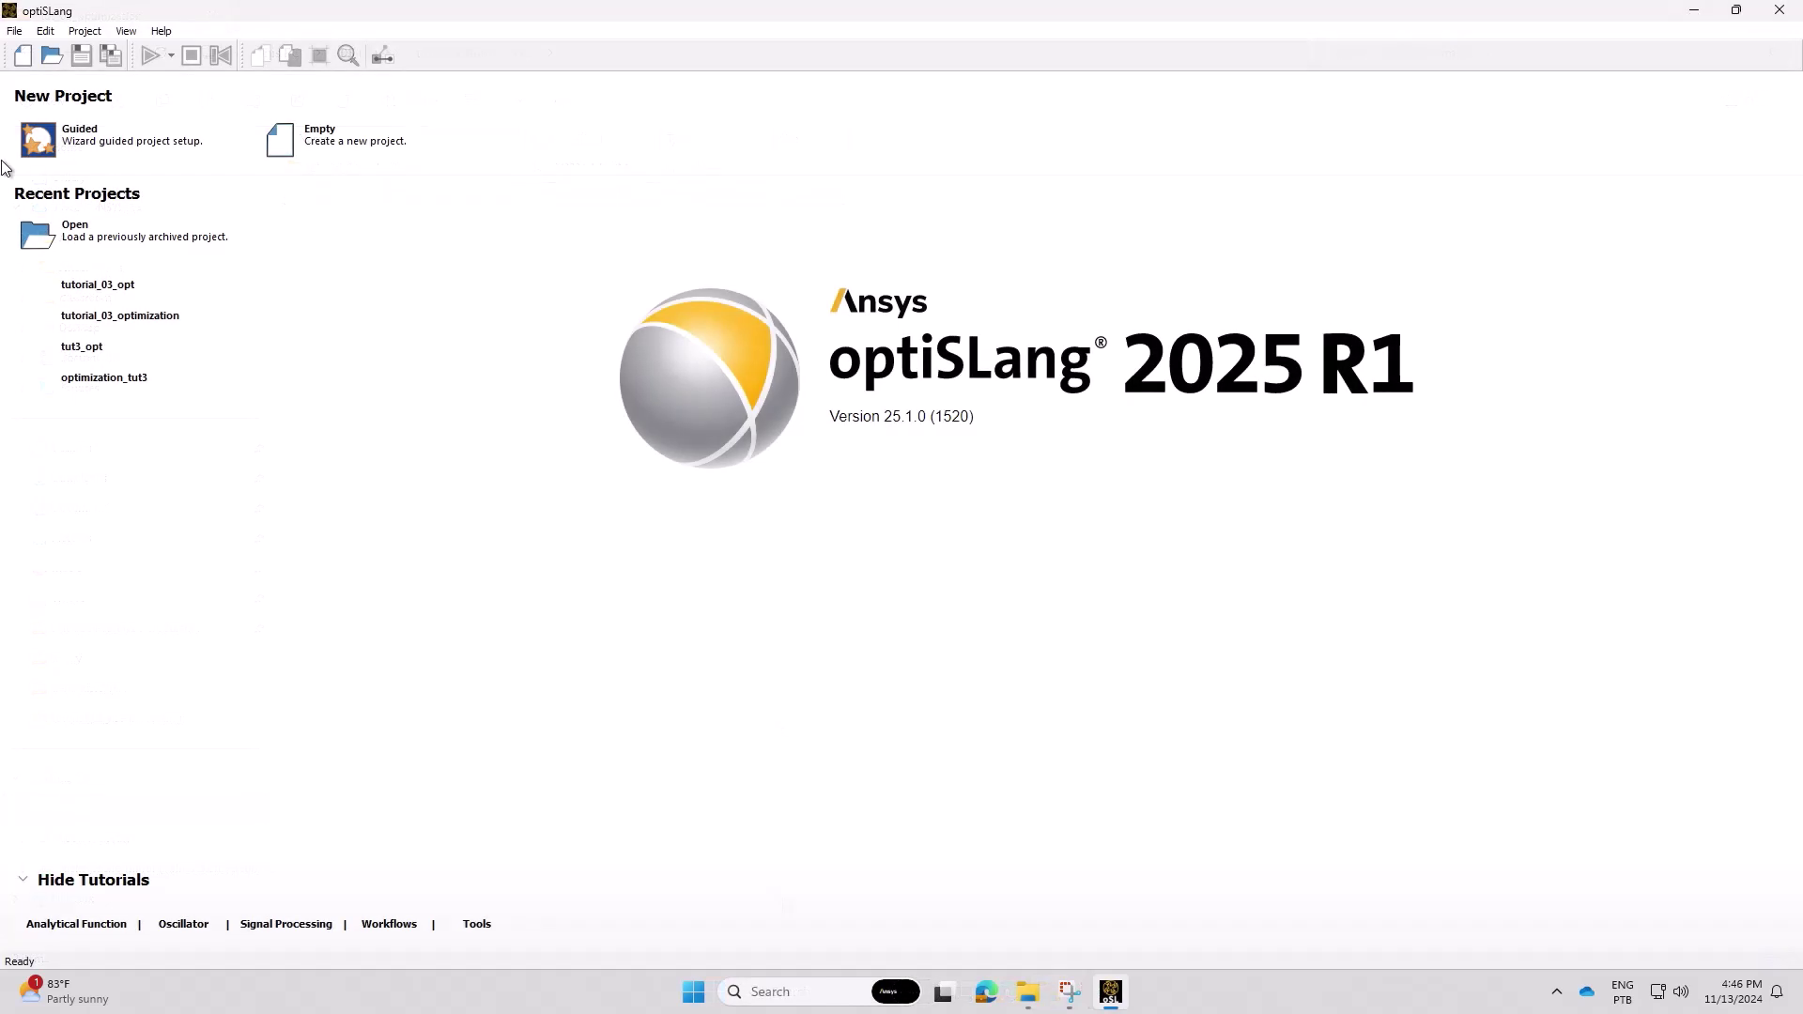
# Create tut_03_optimization with the Ansys Rocky solver, tutorial_03.rocky and export_rocky_outputs.py
pyautogui.click(173, 153)
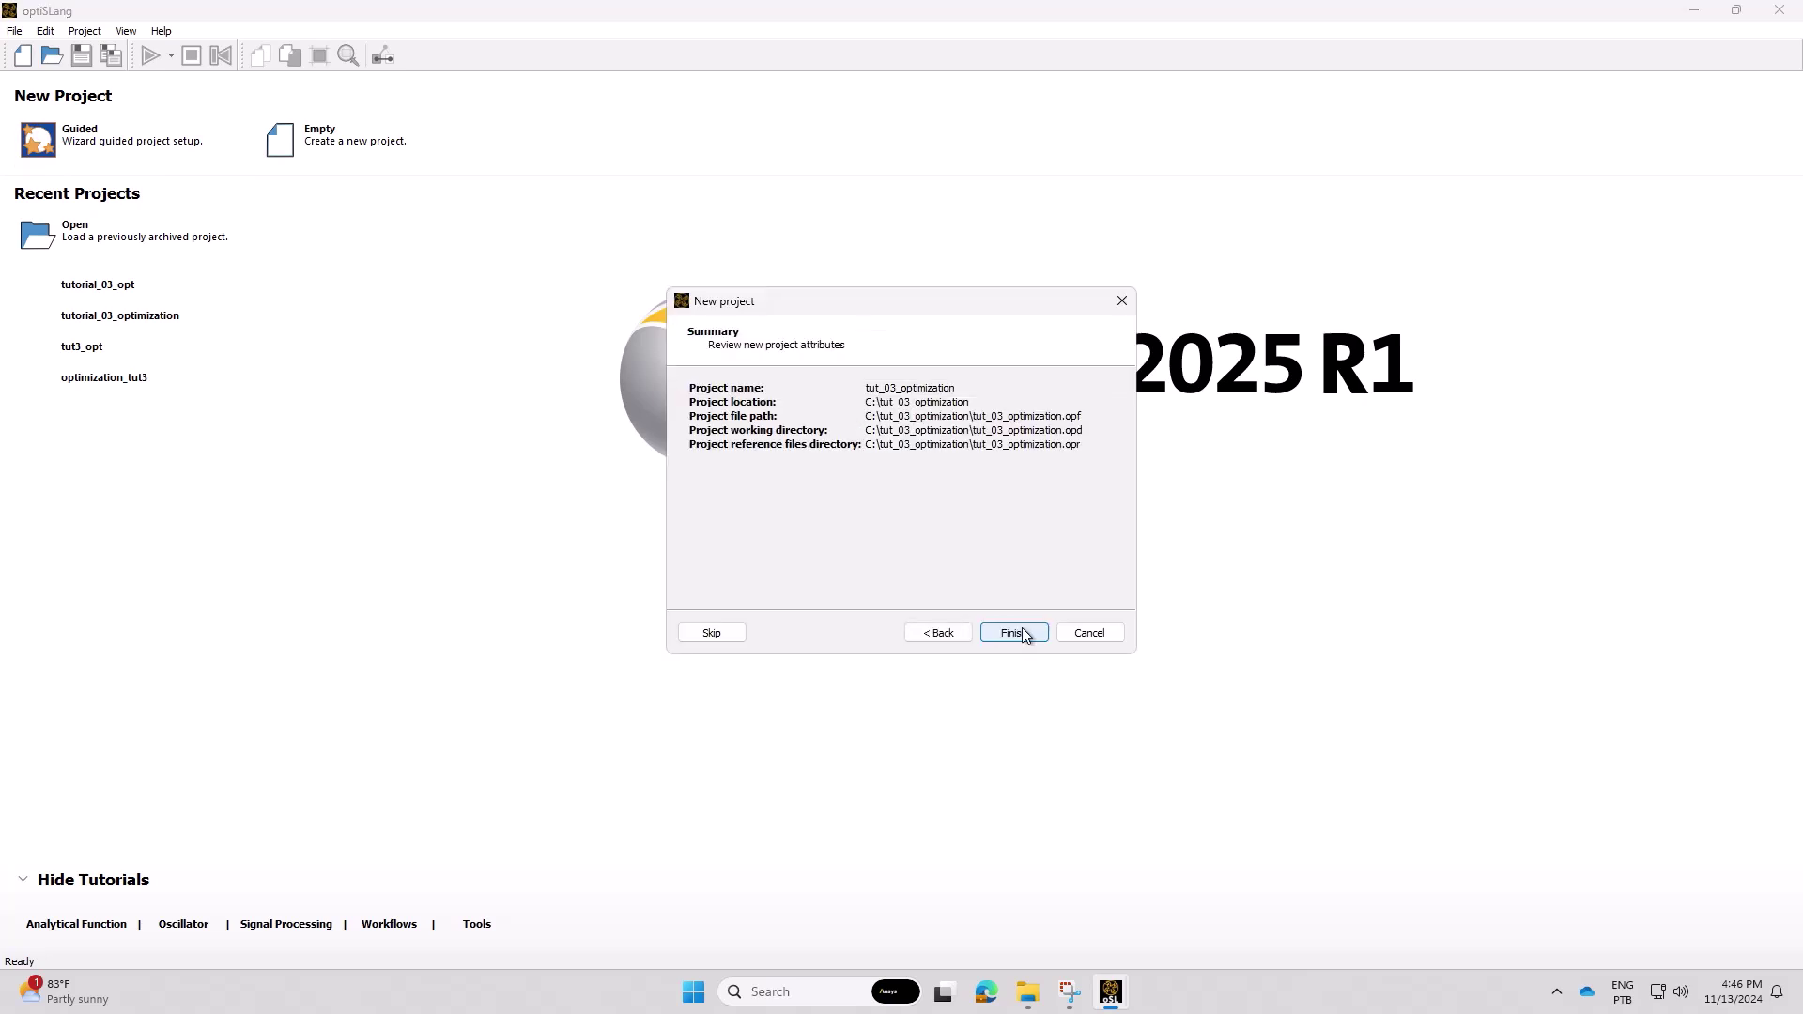
pyautogui.click(1022, 632)
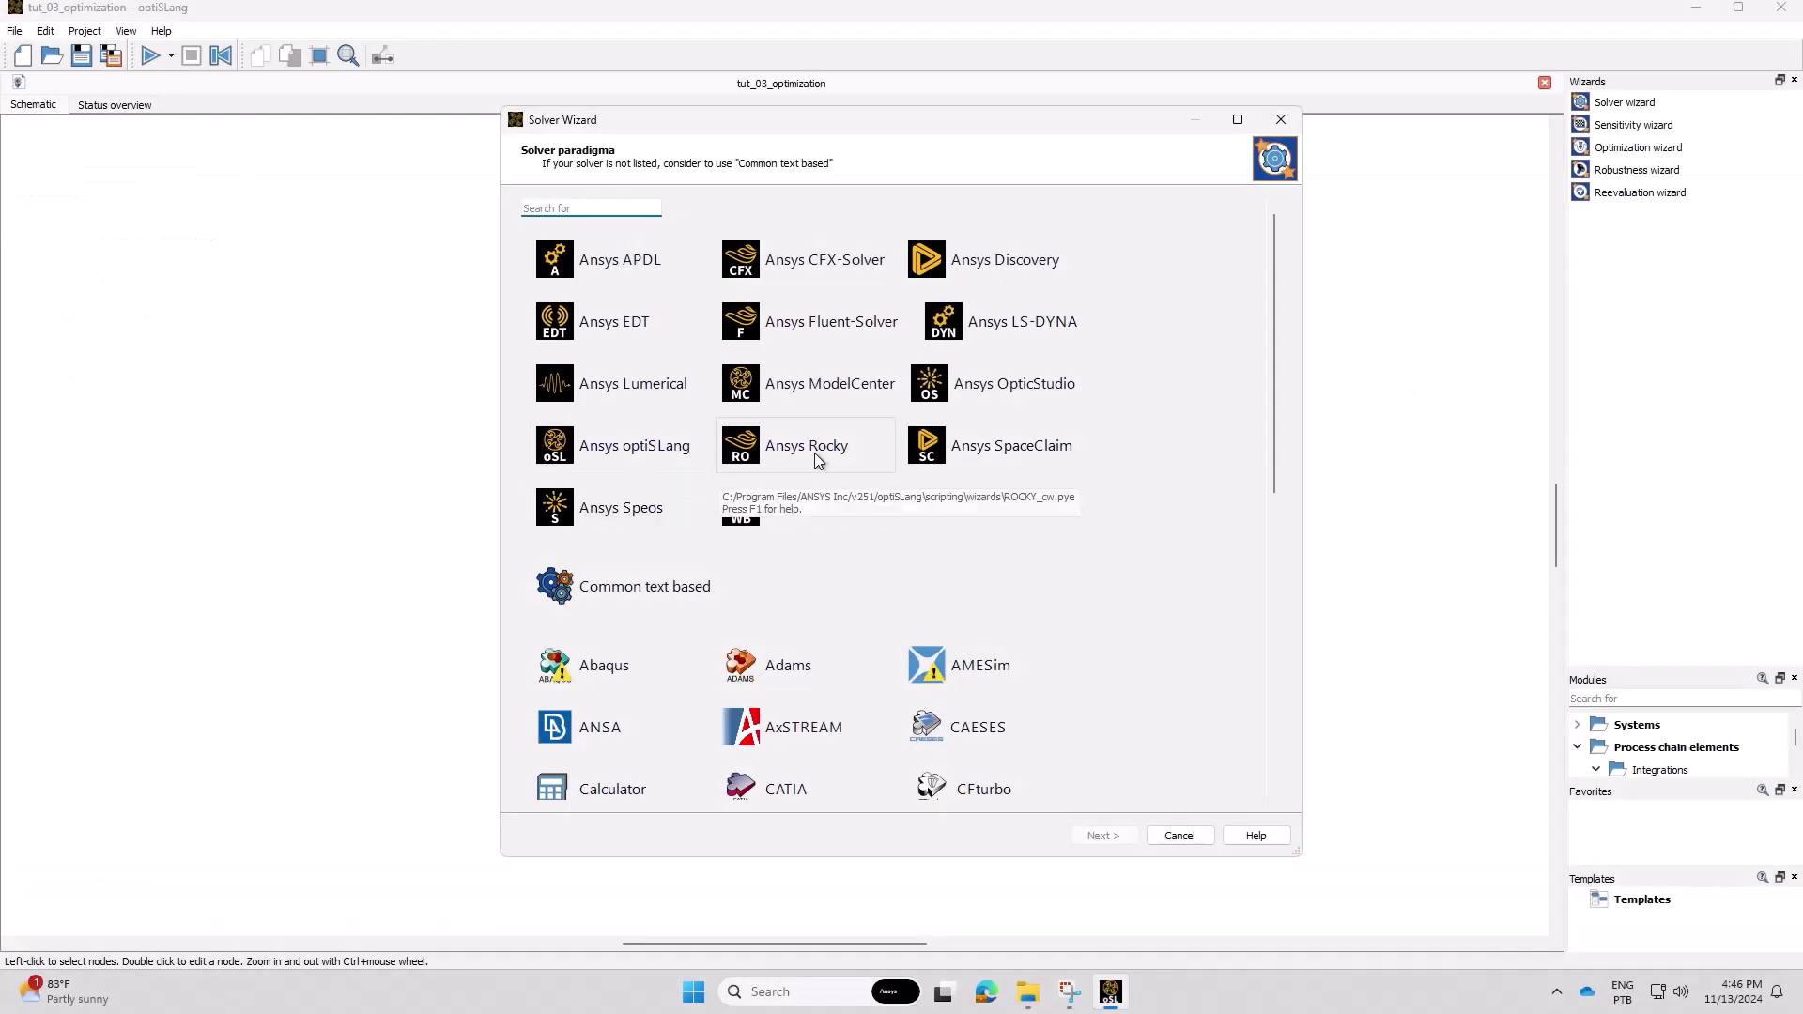
pyautogui.click(814, 453)
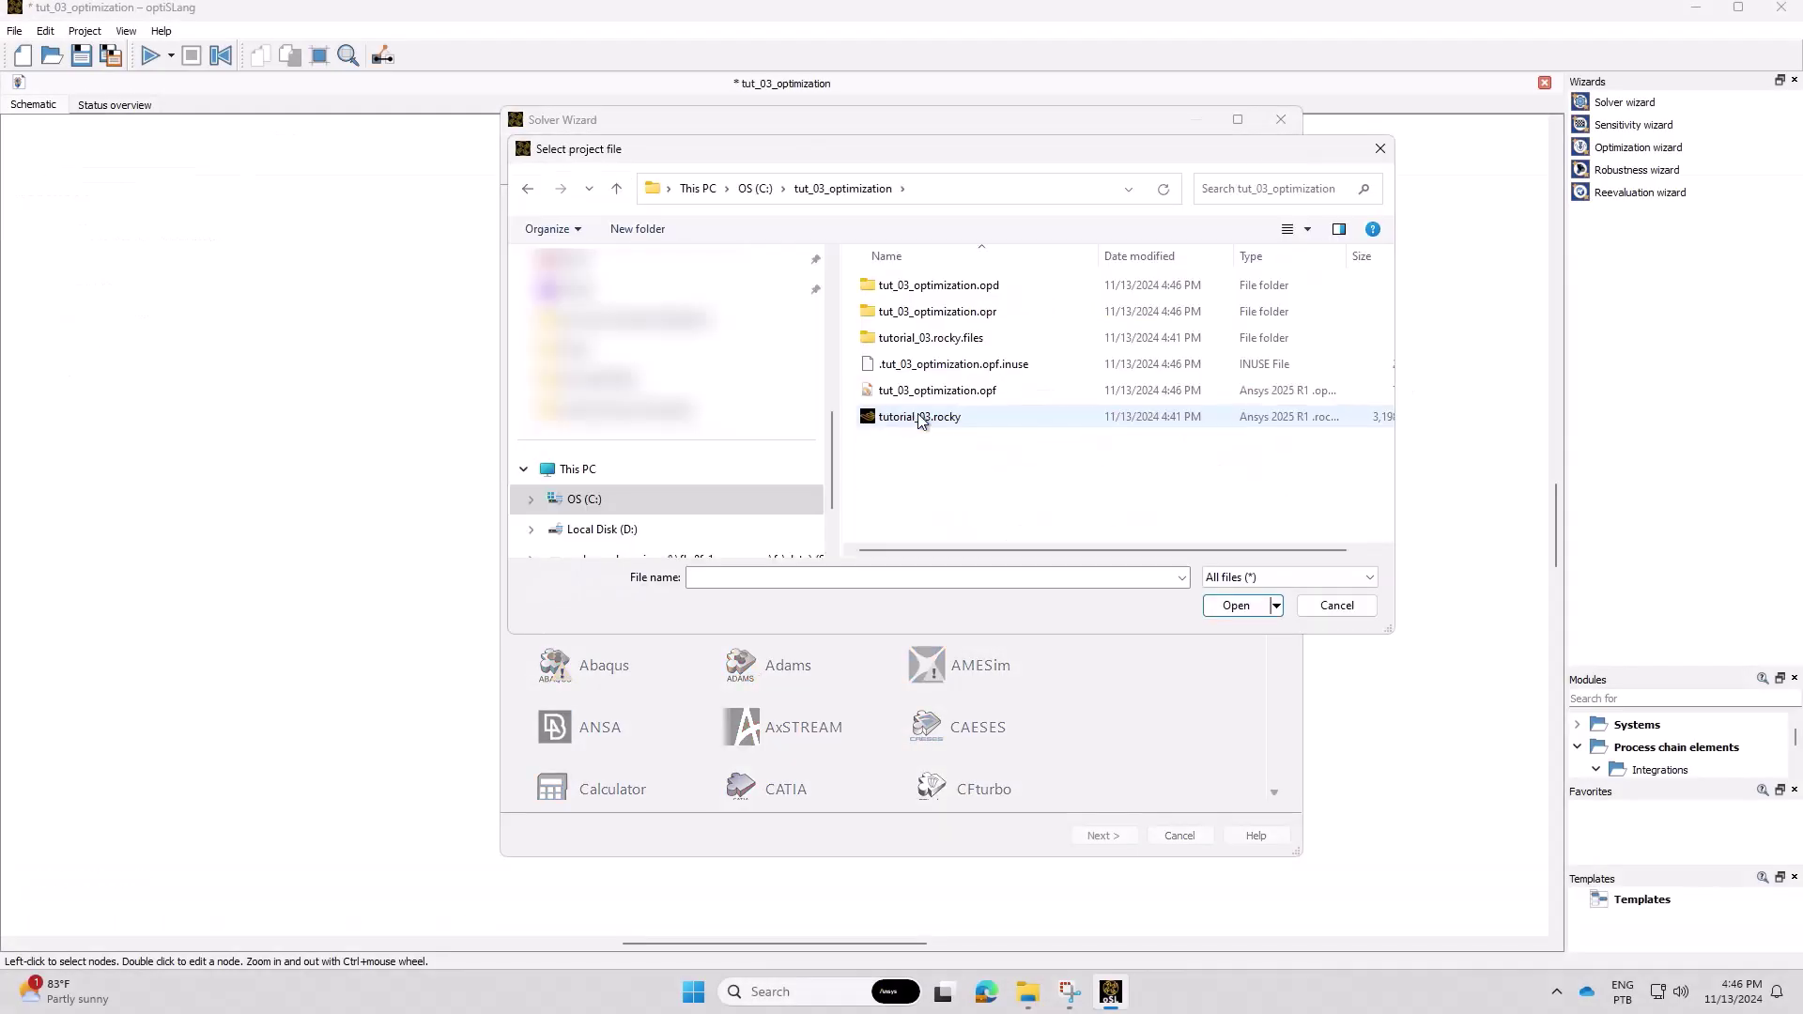
pyautogui.doubleClick(920, 417)
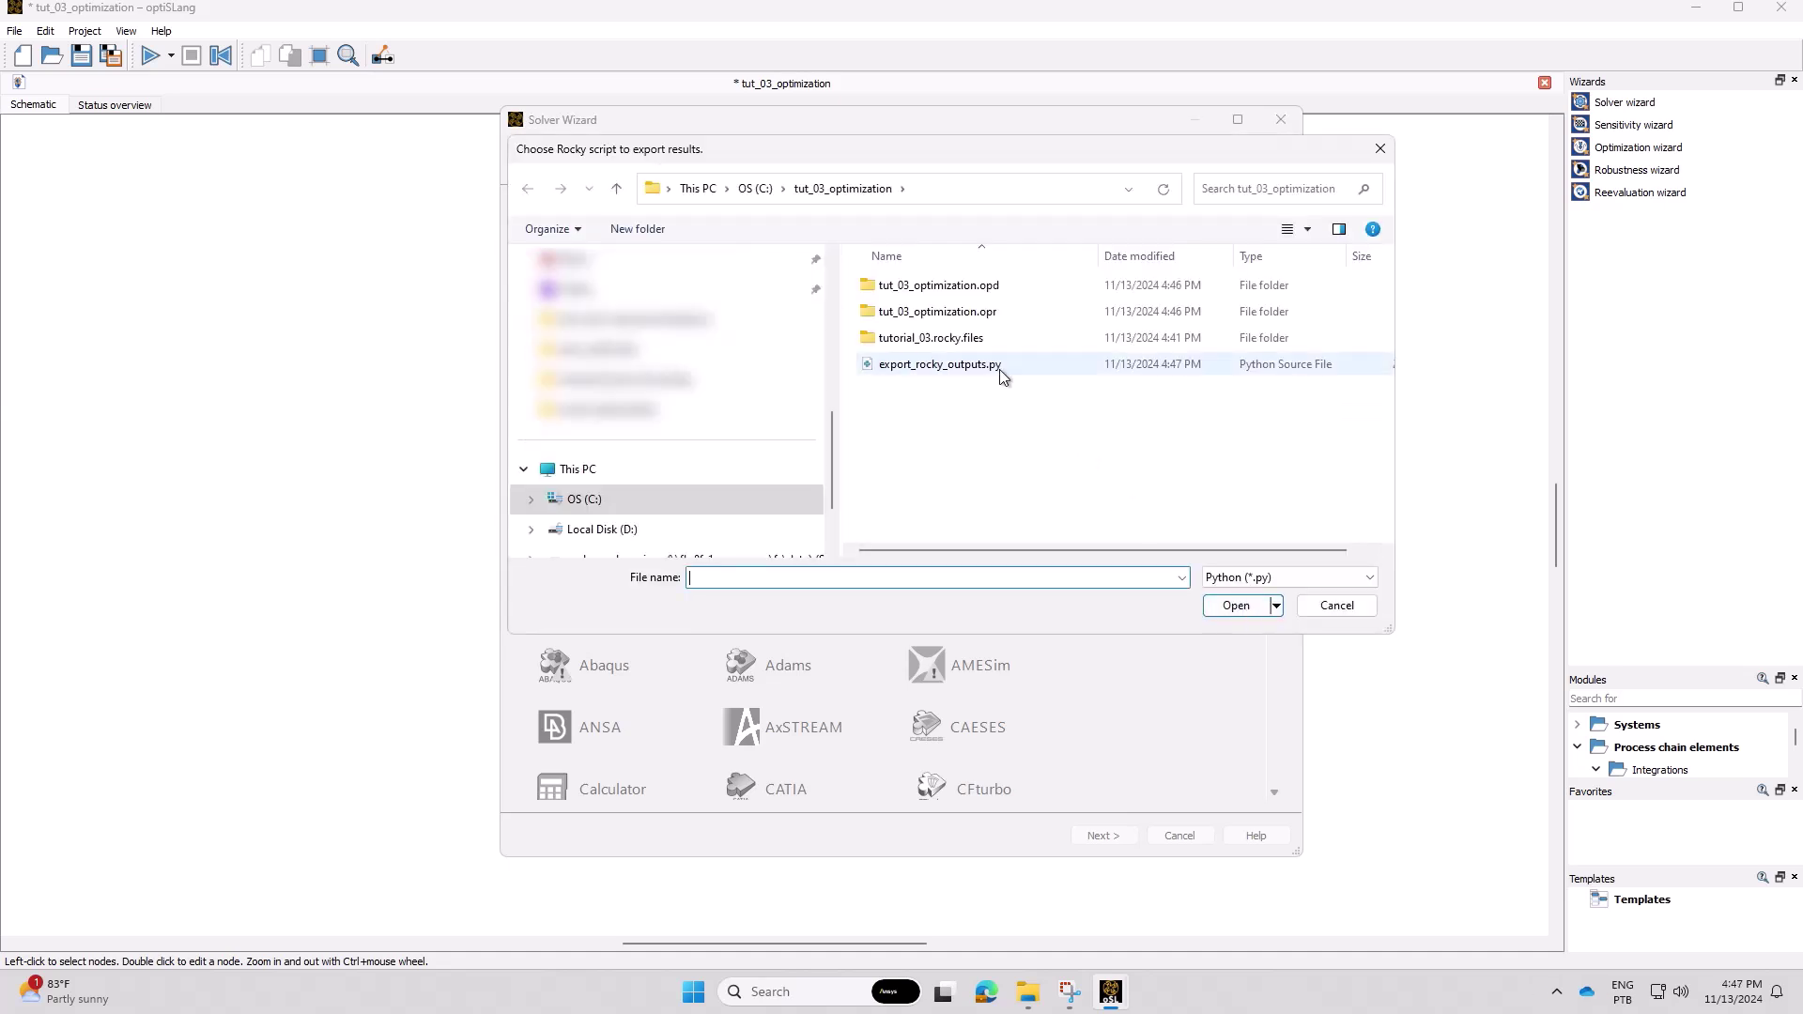
pyautogui.click(999, 374)
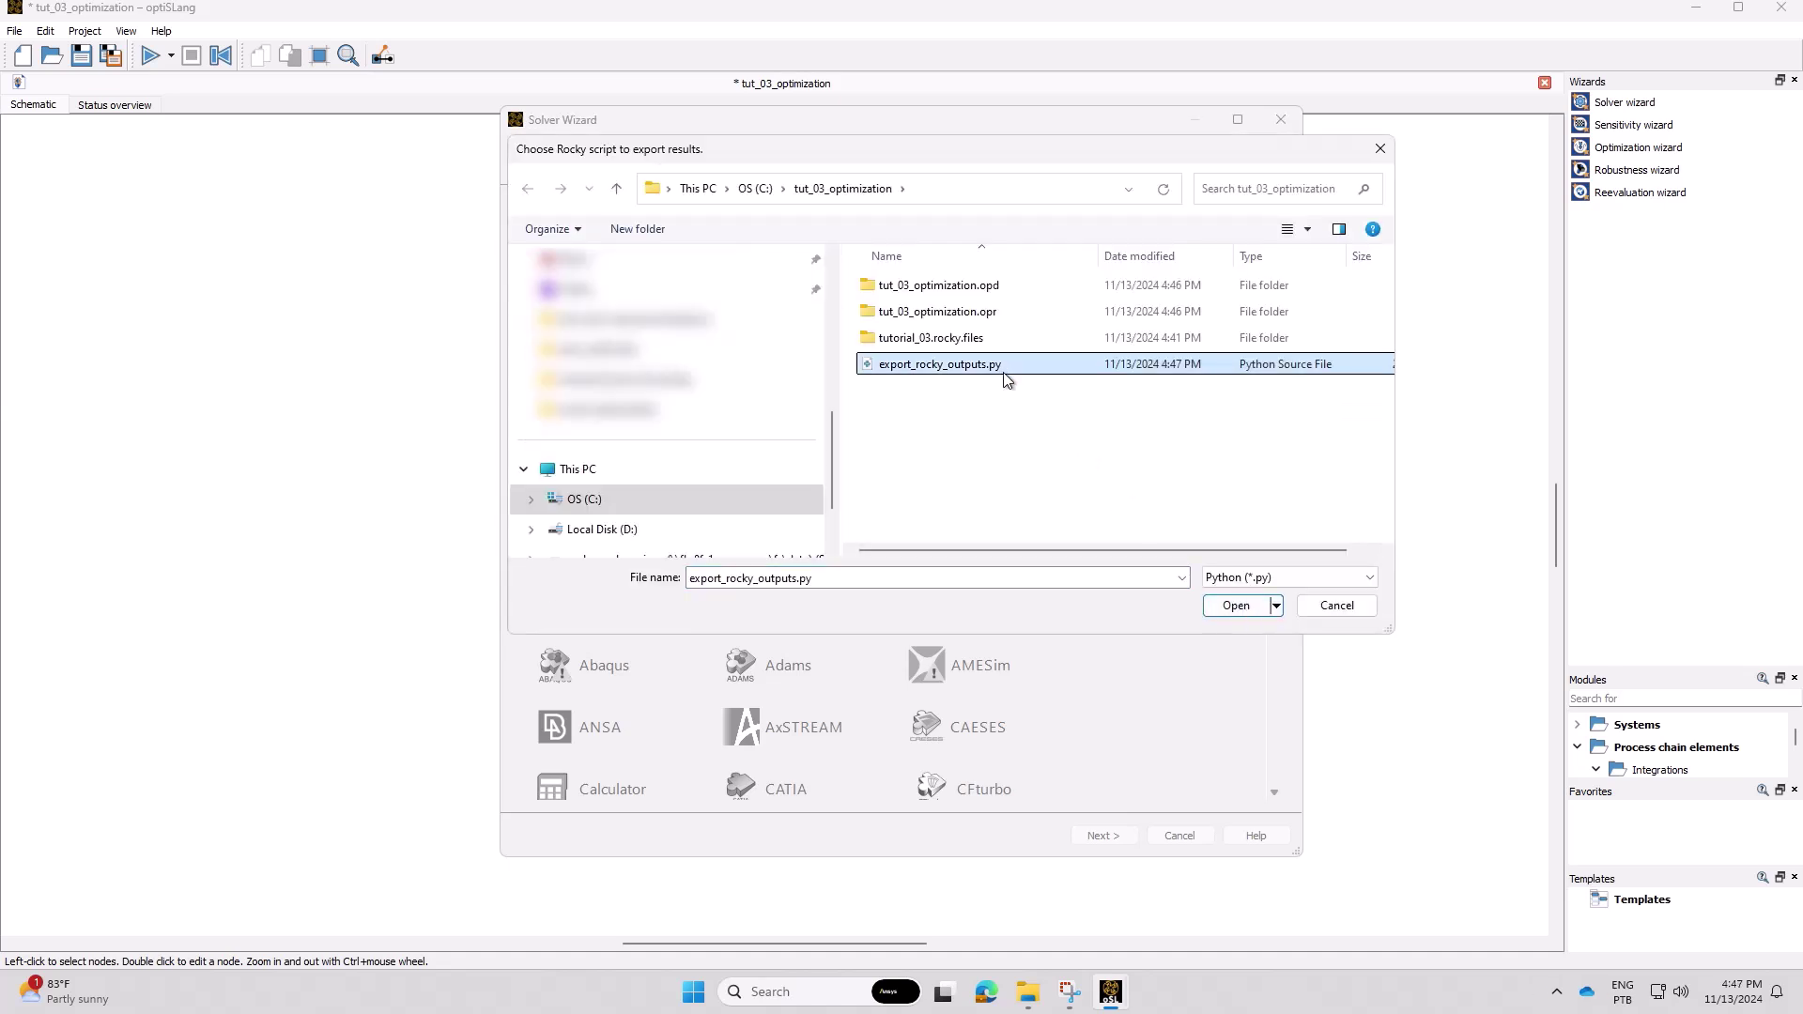
pyautogui.click(1235, 605)
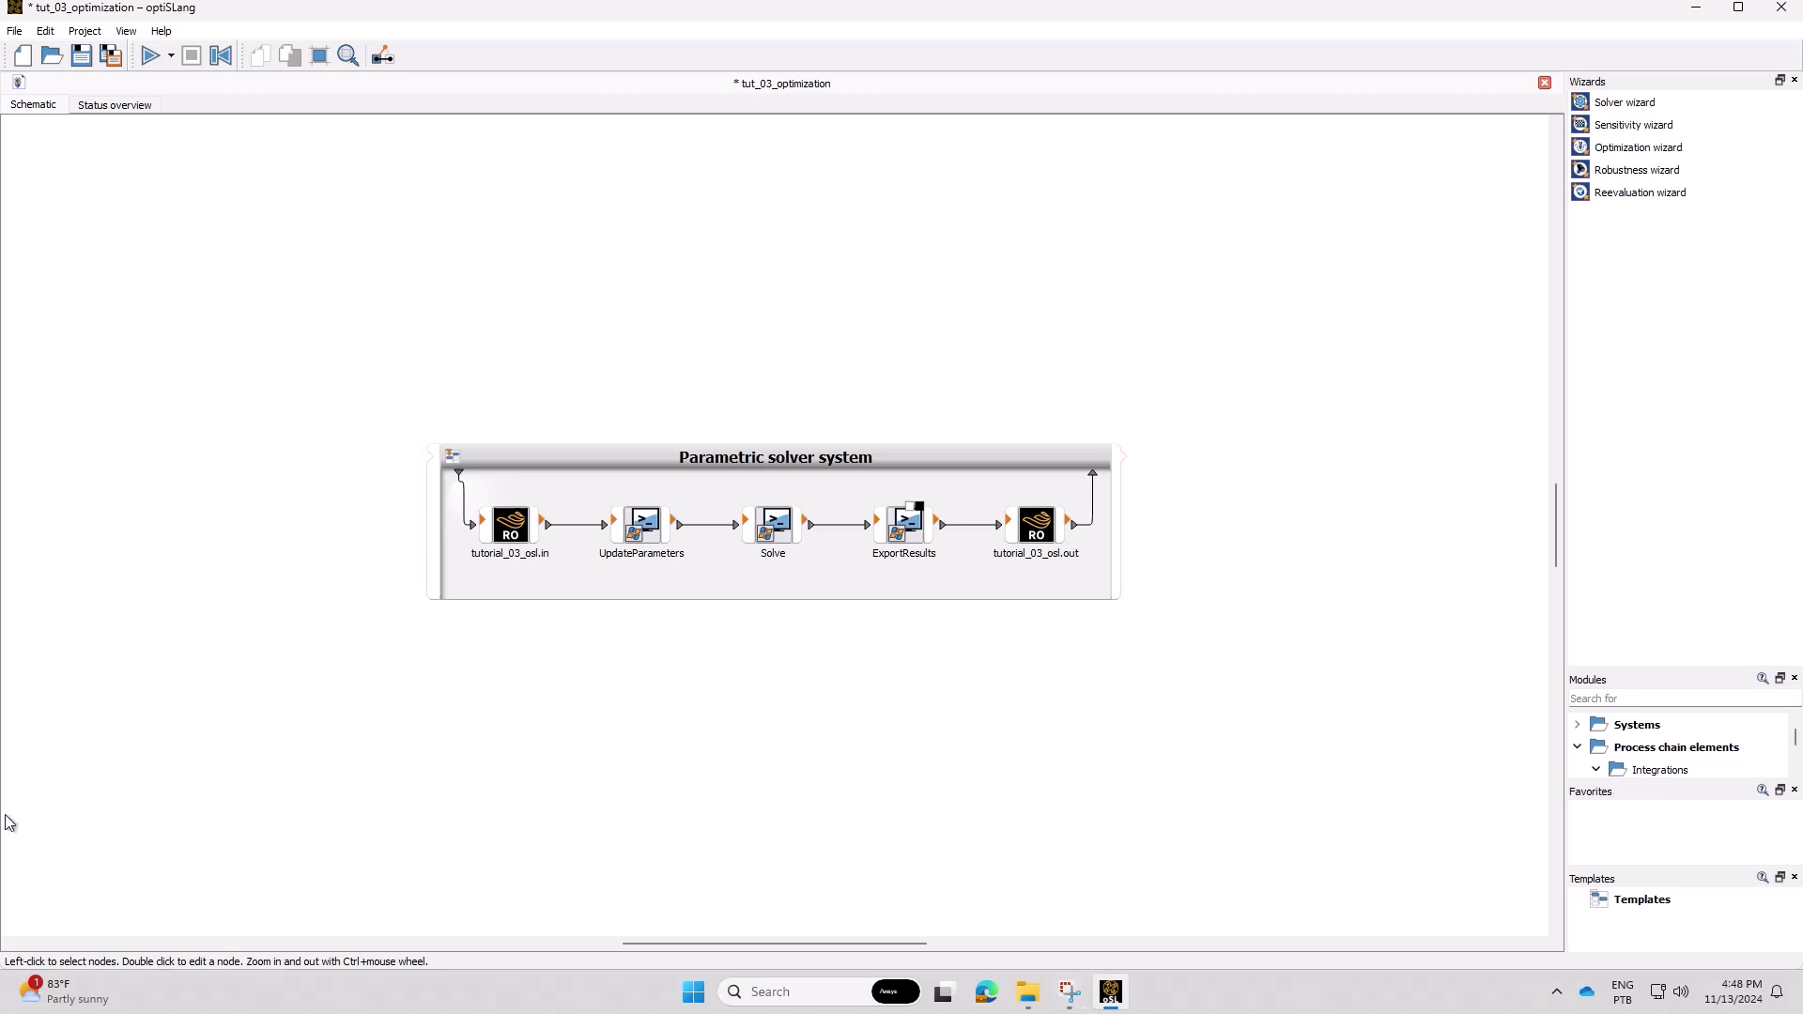
# Apply the Optimization wizard to the Parametric solver system and widen the Name and Range columns
pyautogui.click(1657, 148)
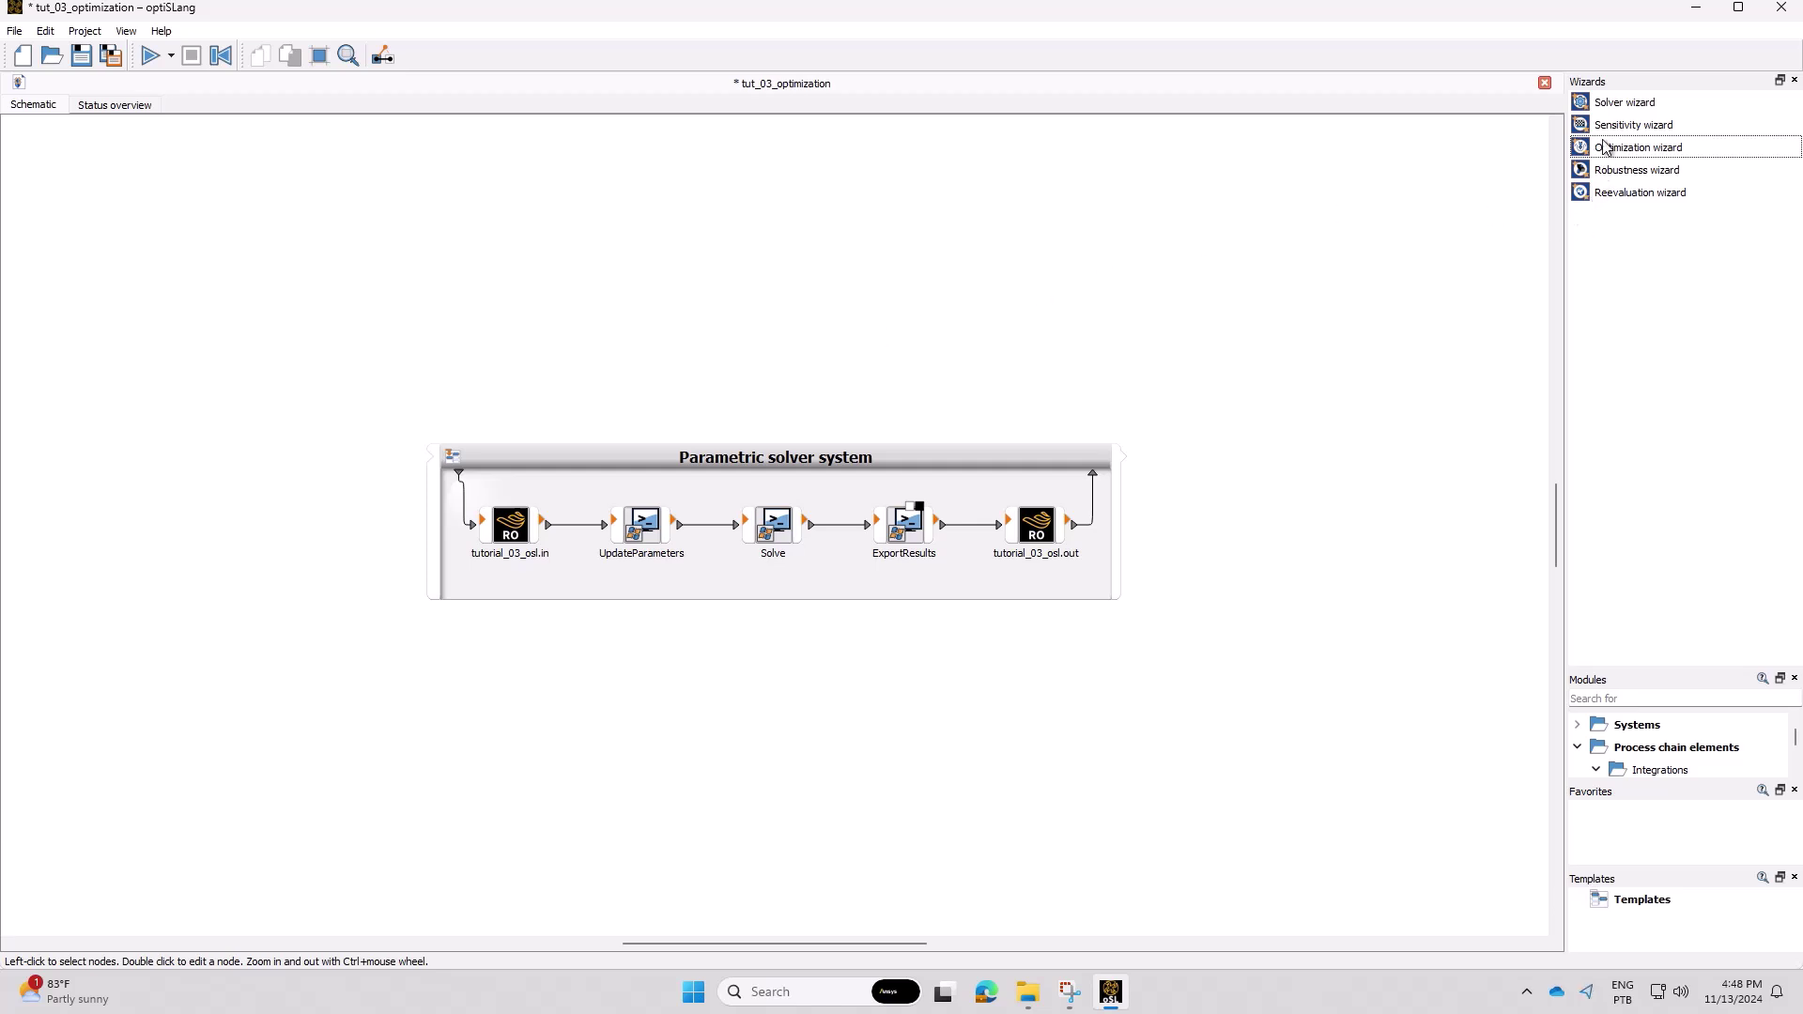
pyautogui.moveTo(1659, 147); pyautogui.dragTo(908, 457)
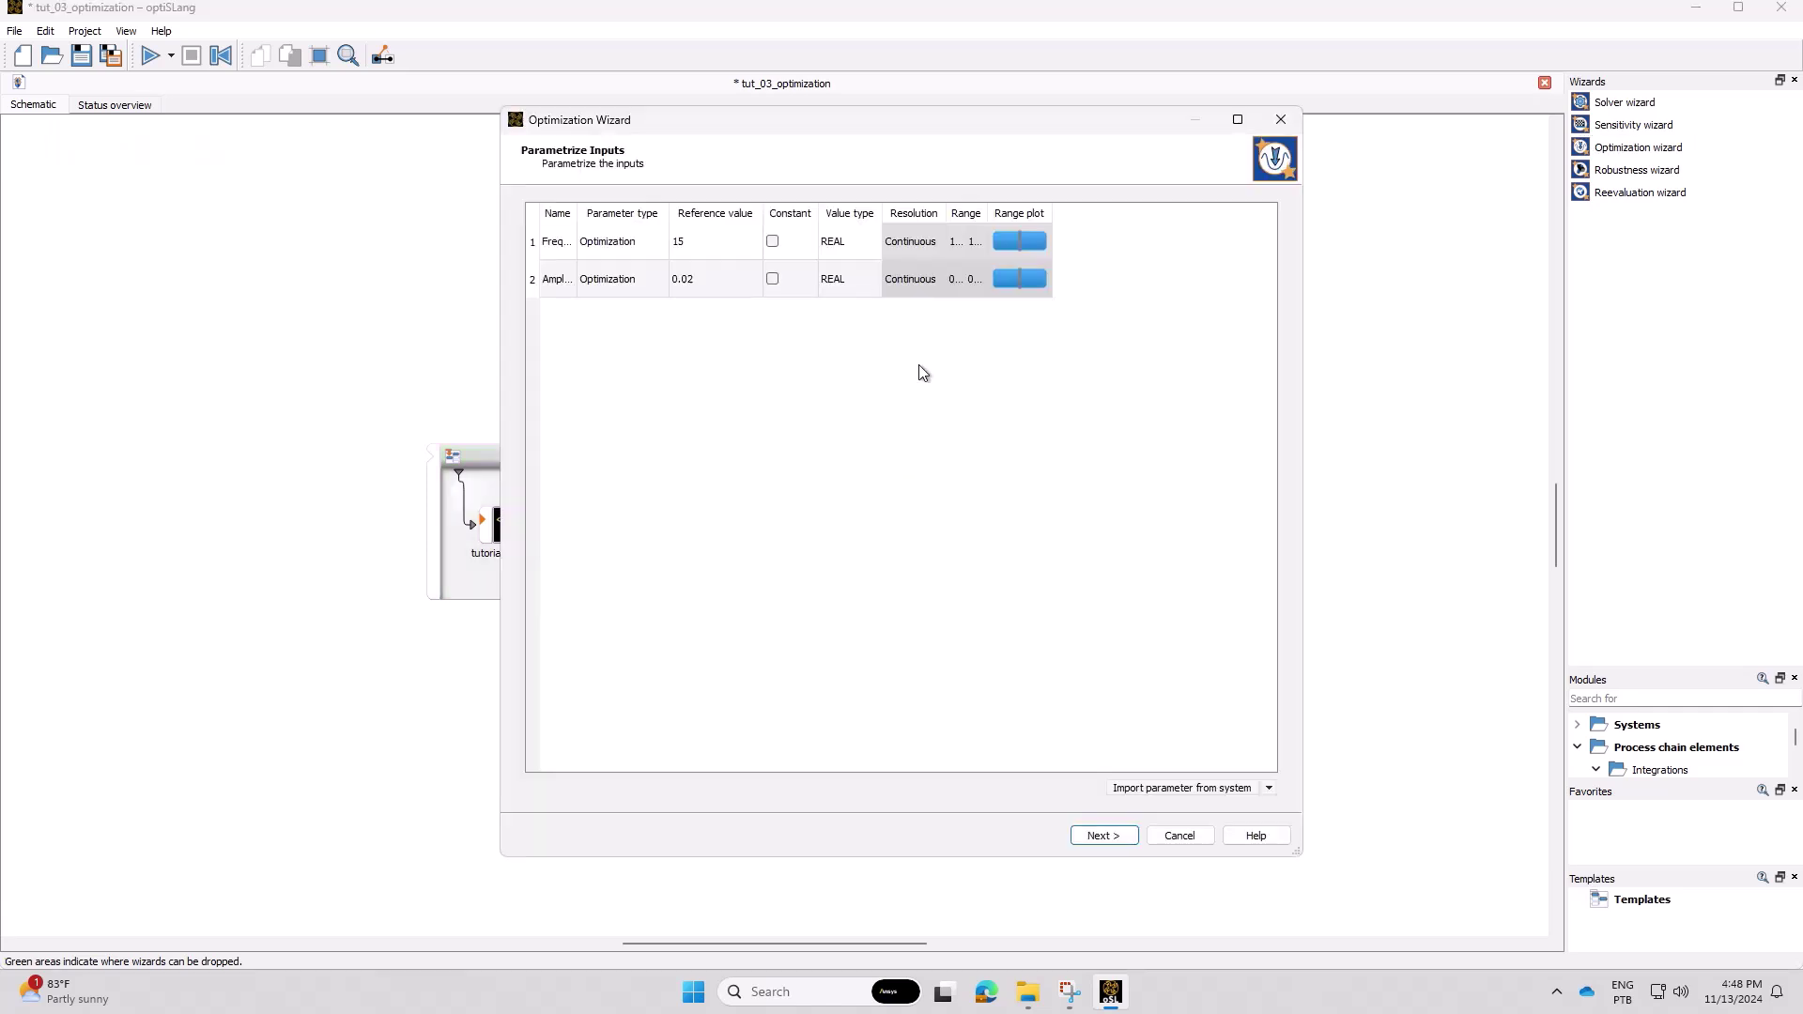
pyautogui.doubleClick(578, 213)
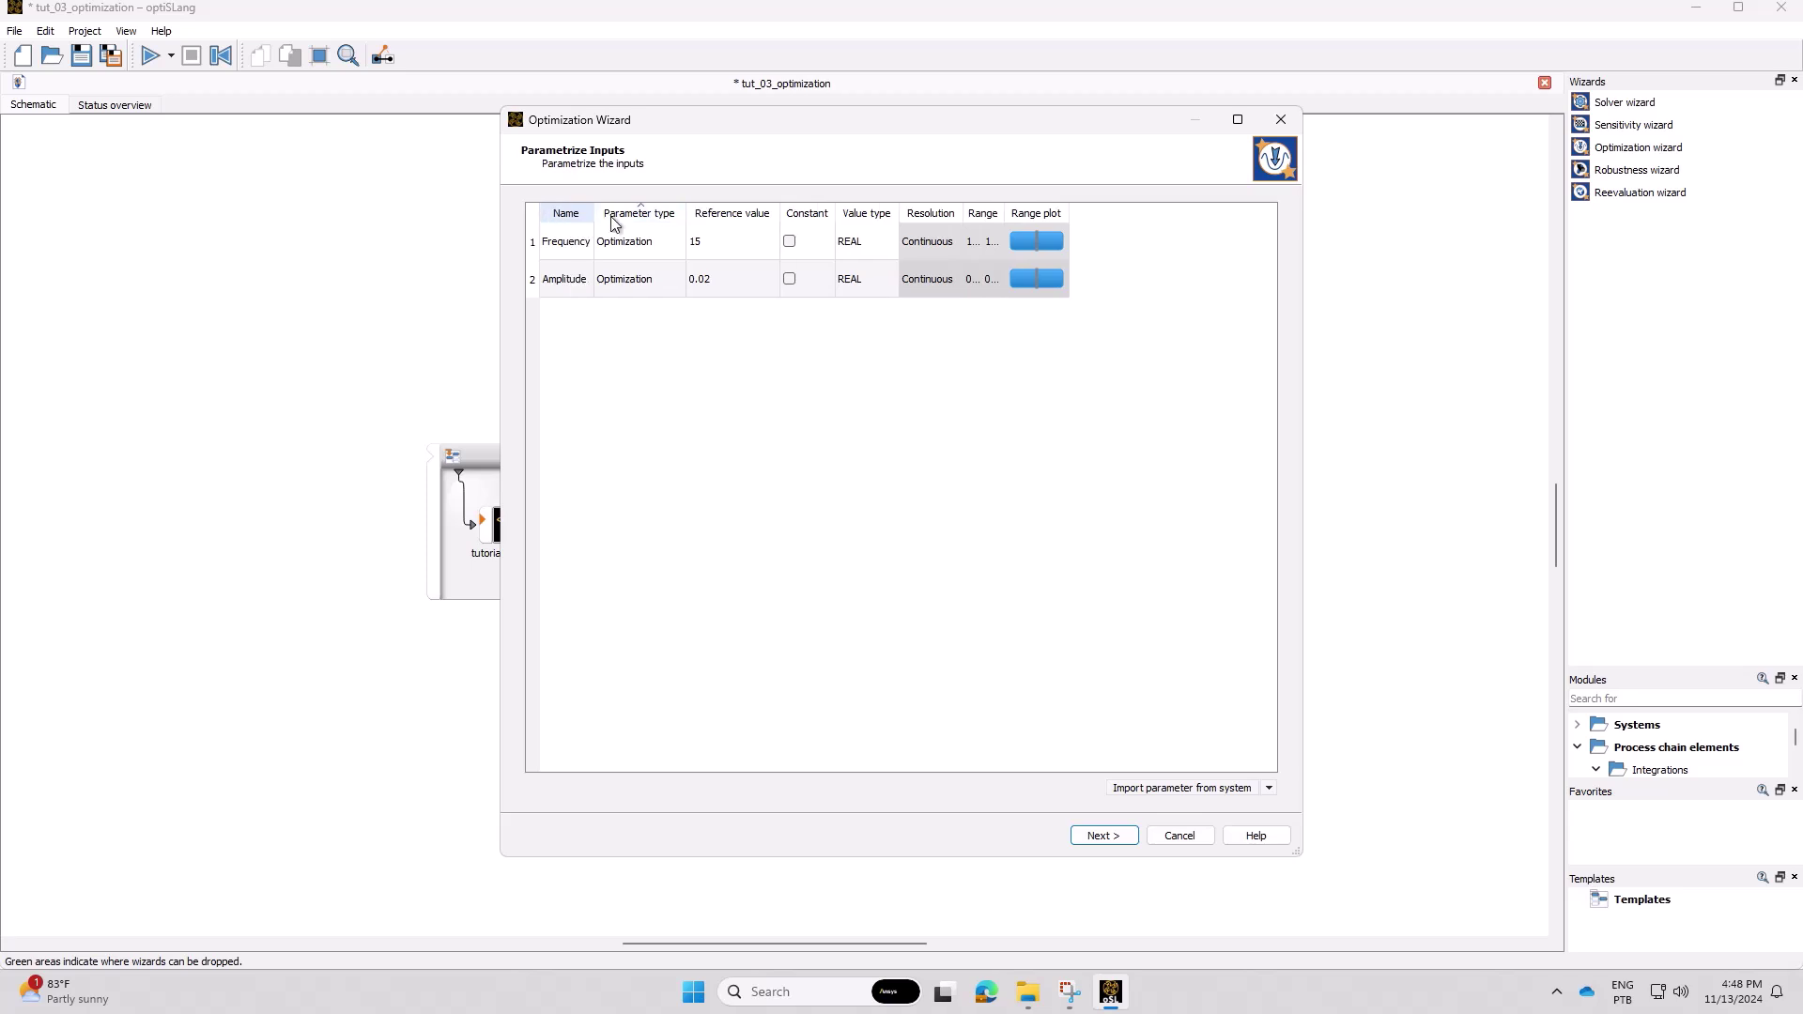
pyautogui.doubleClick(1004, 213)
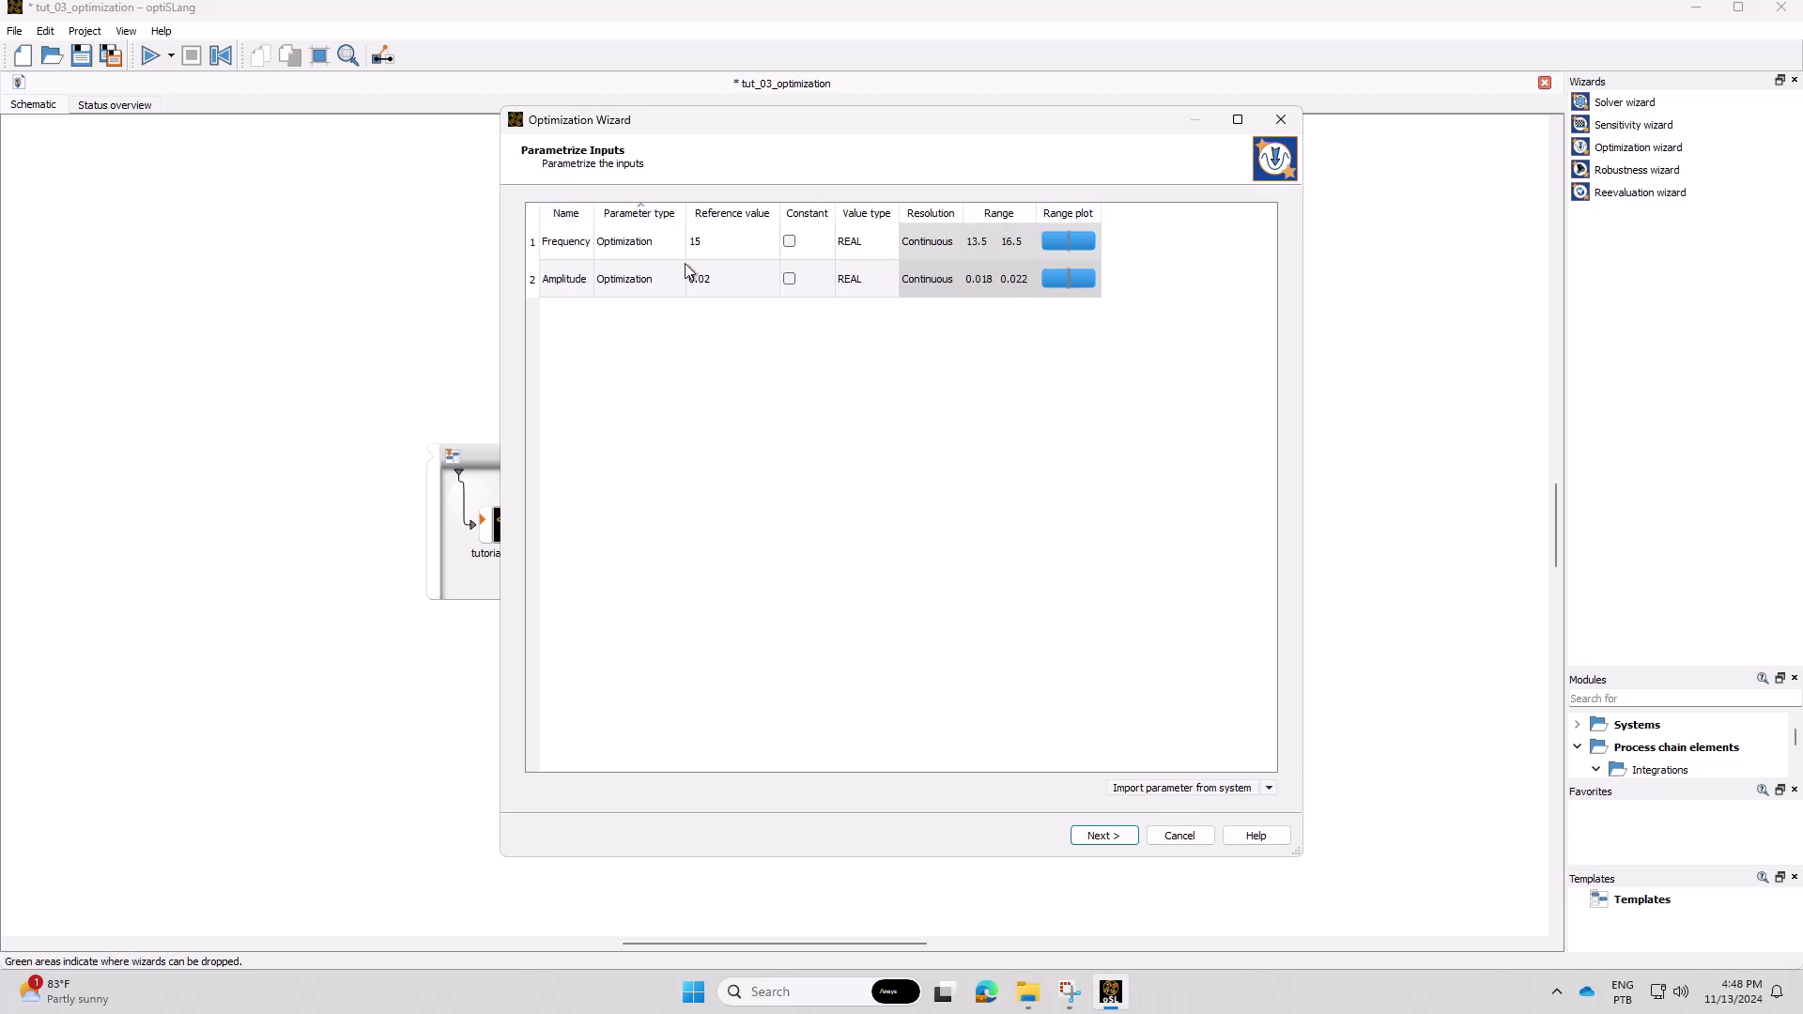
# Set the Frequency range to 10–20
pyautogui.click(961, 244)
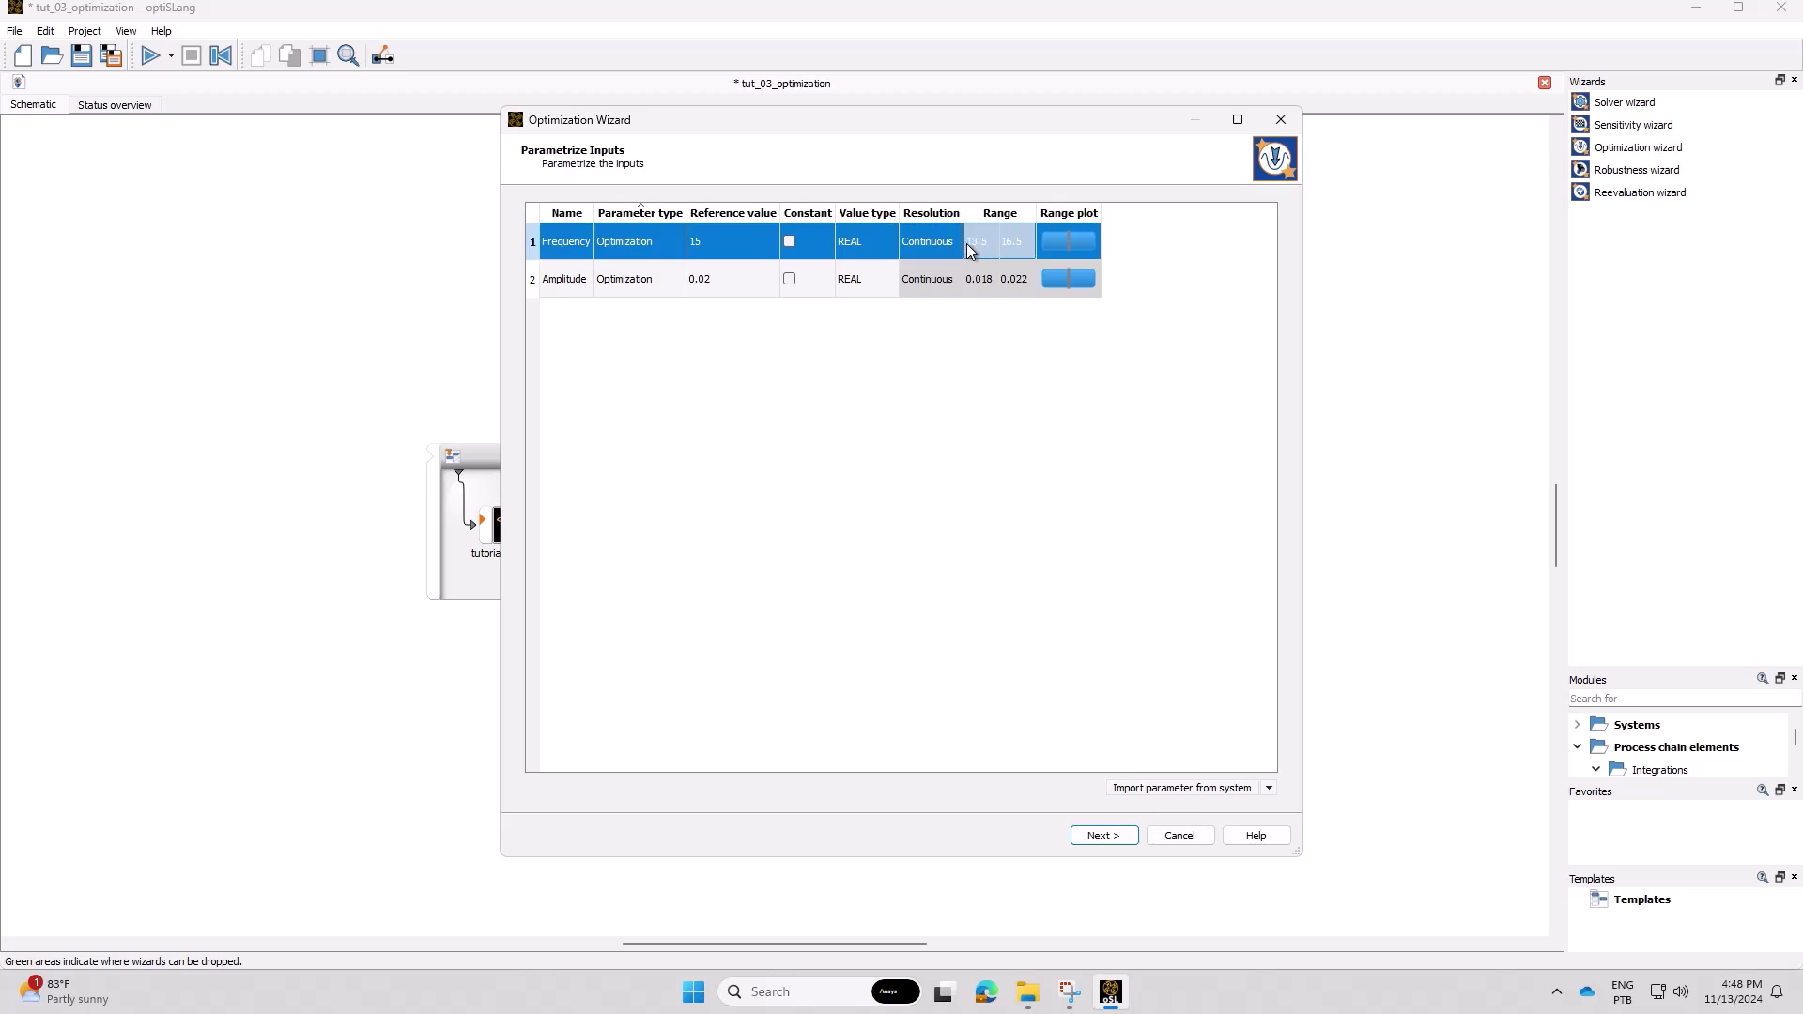
pyautogui.click(967, 246)
pyautogui.write('20')
pyautogui.press('Return')
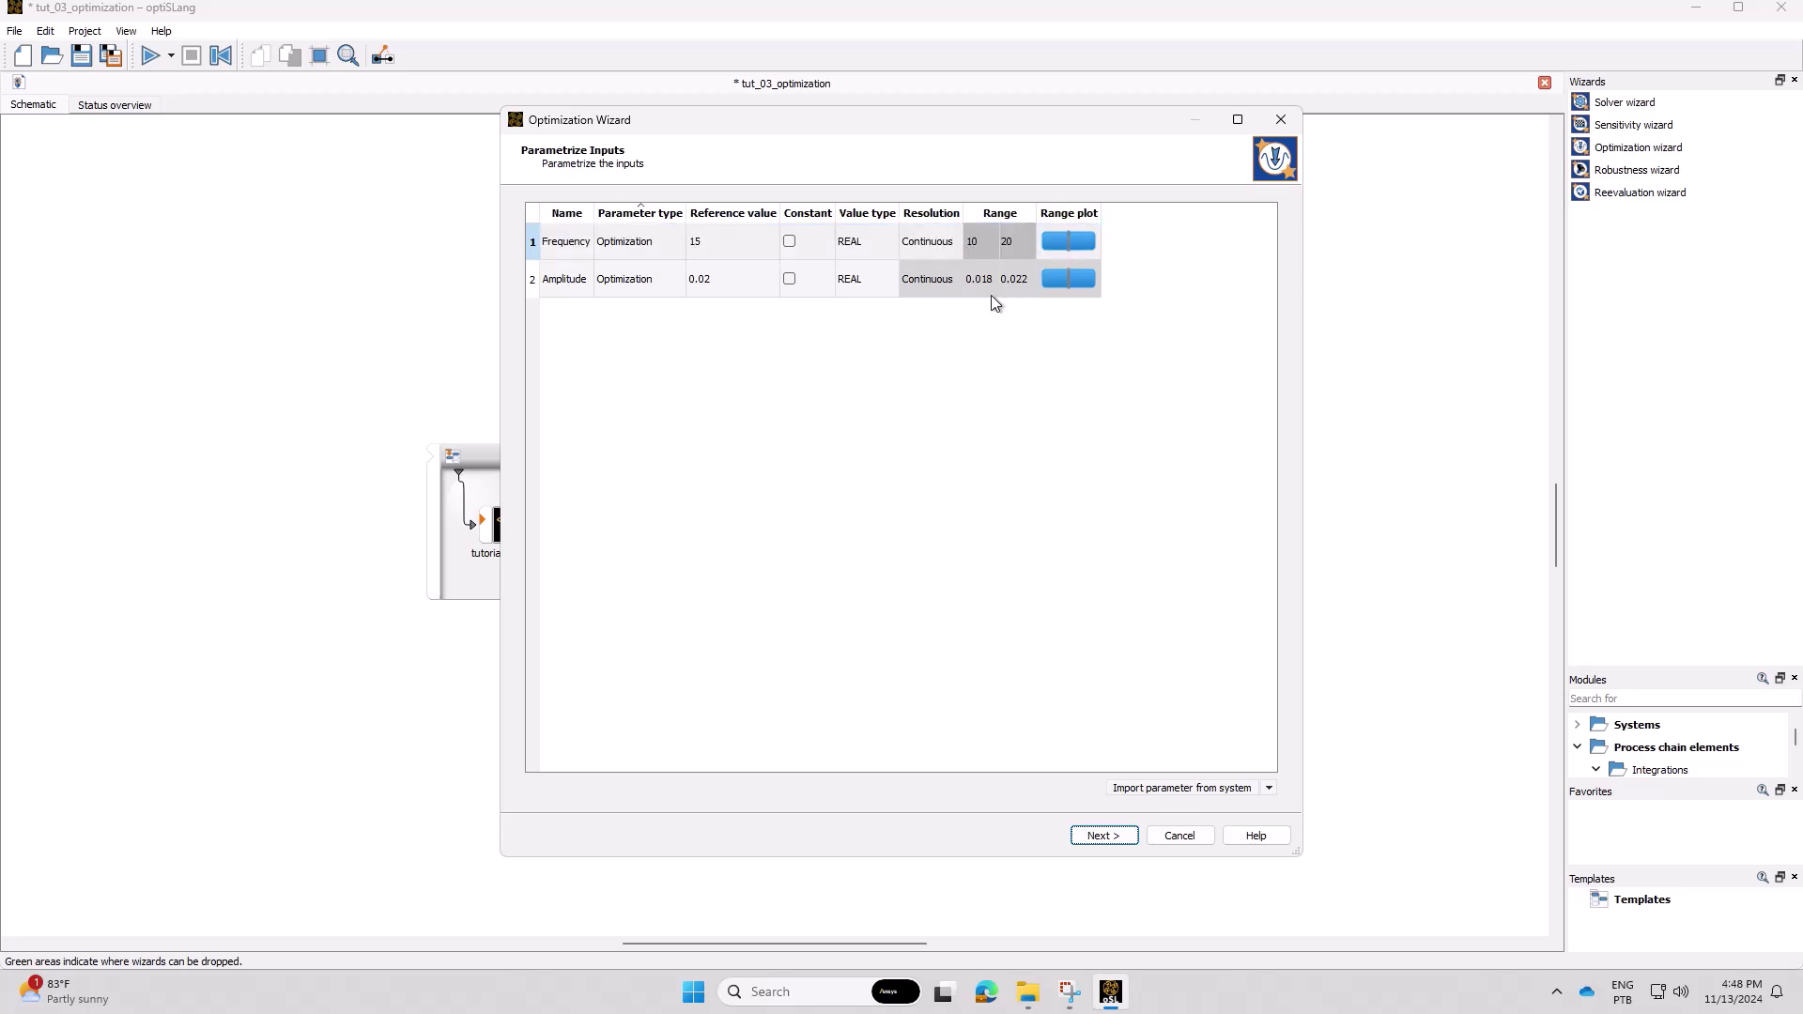
# Set the Amplitude range to 0.014–0.026
pyautogui.click(986, 280)
pyautogui.click(984, 267)
pyautogui.write('0.014')
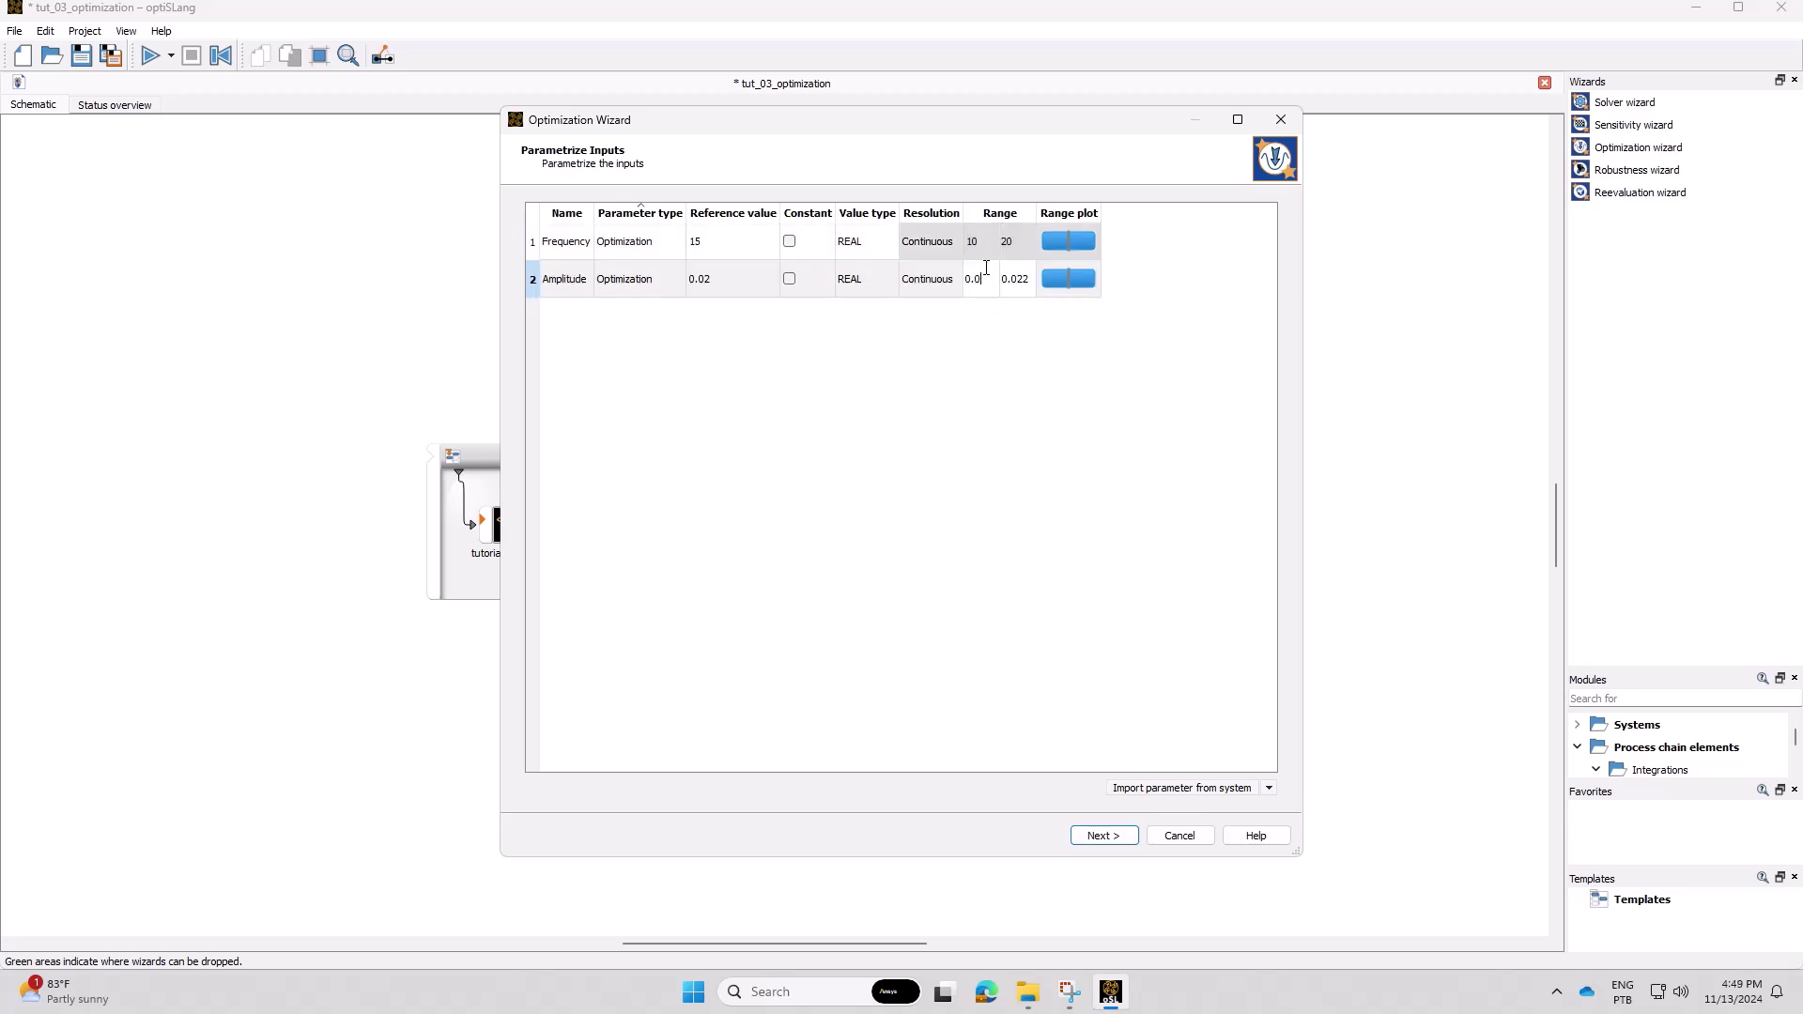
pyautogui.press('Tab')
pyautogui.write('0.026')
pyautogui.press('Return')
# On the Criteria page, define variables Eo and Eu as total-mass ratios
pyautogui.click(1103, 834)
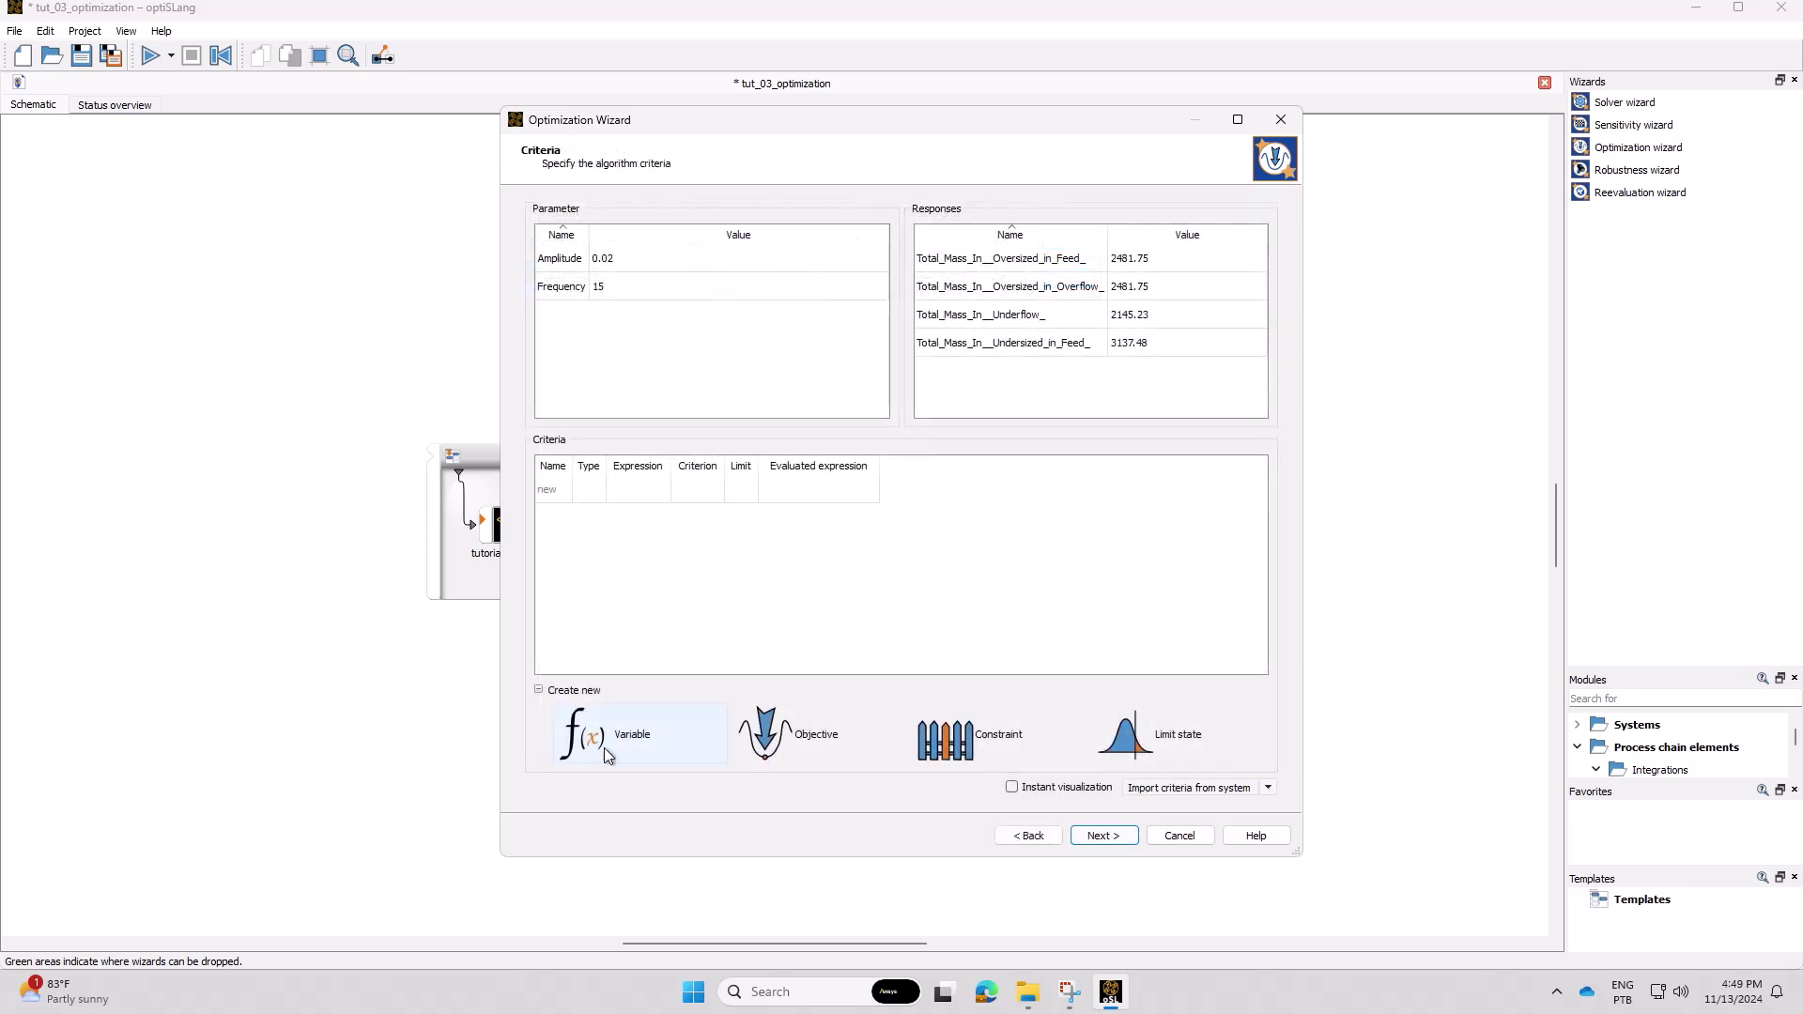
pyautogui.click(605, 747)
pyautogui.doubleClick(664, 492)
pyautogui.write('total')
pyautogui.click(676, 515)
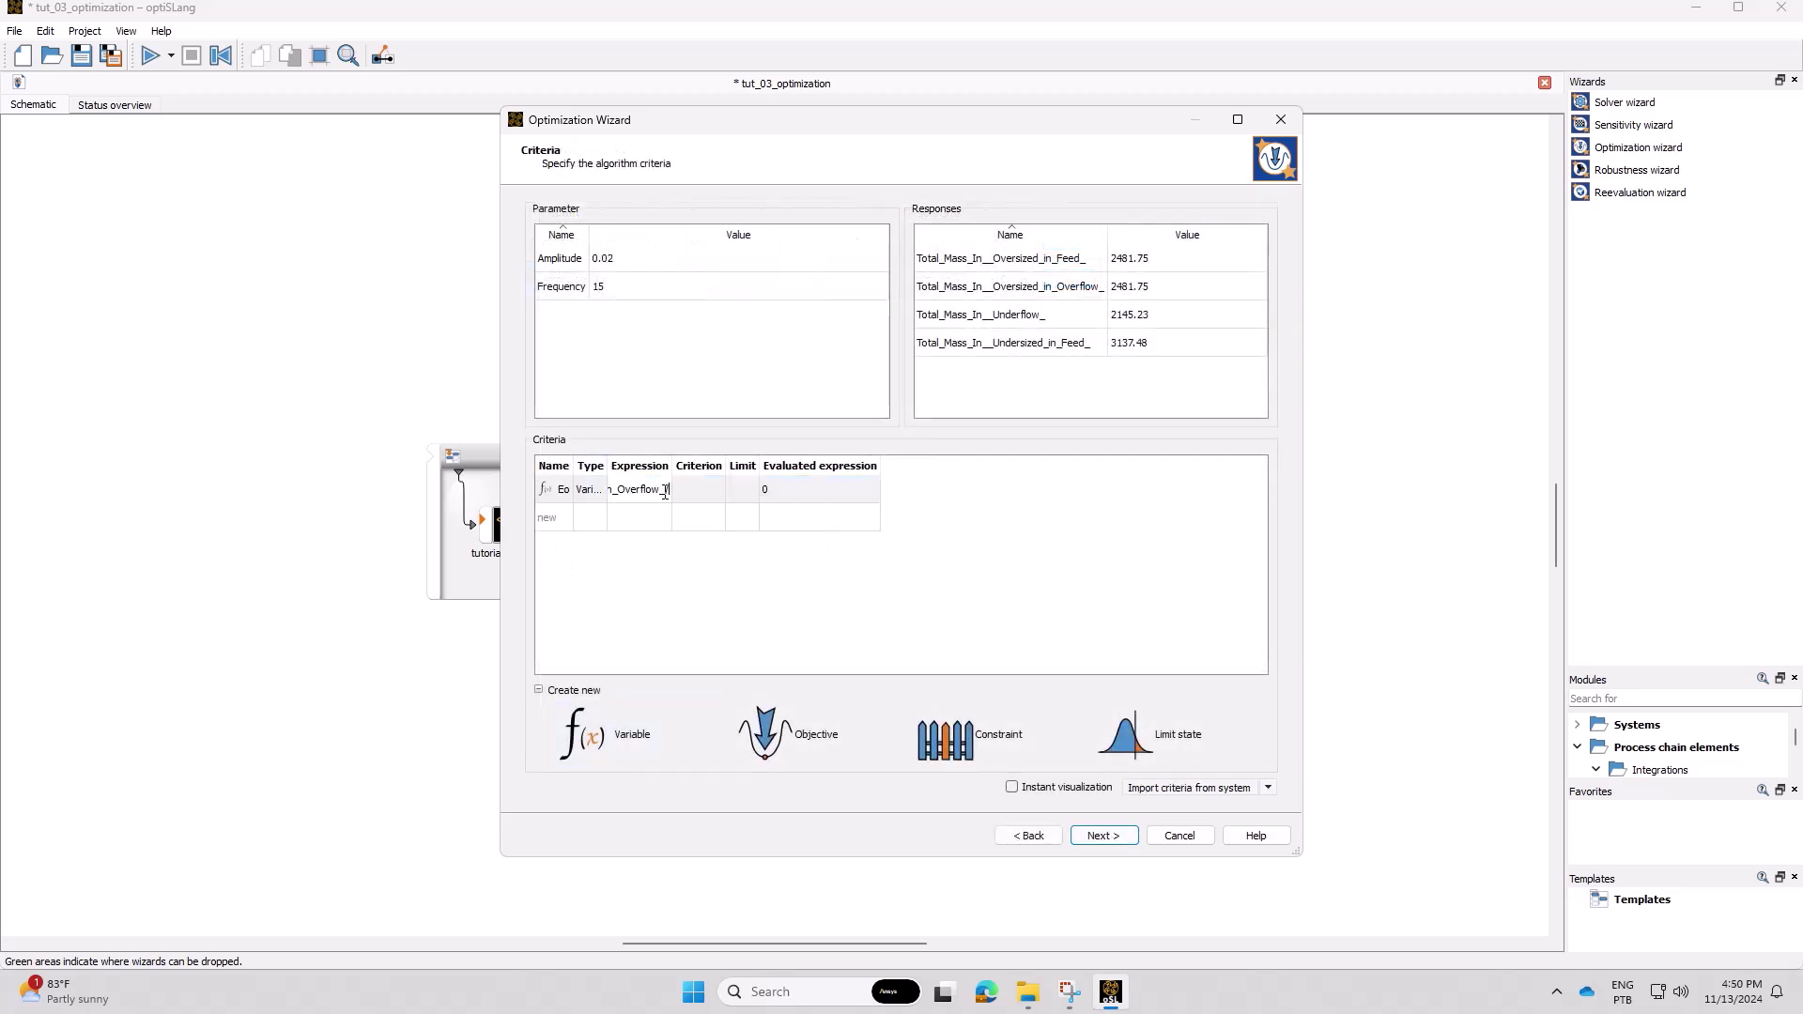
pyautogui.write('/total')
pyautogui.press('Return')
pyautogui.doubleClick(658, 517)
pyautogui.write('total')
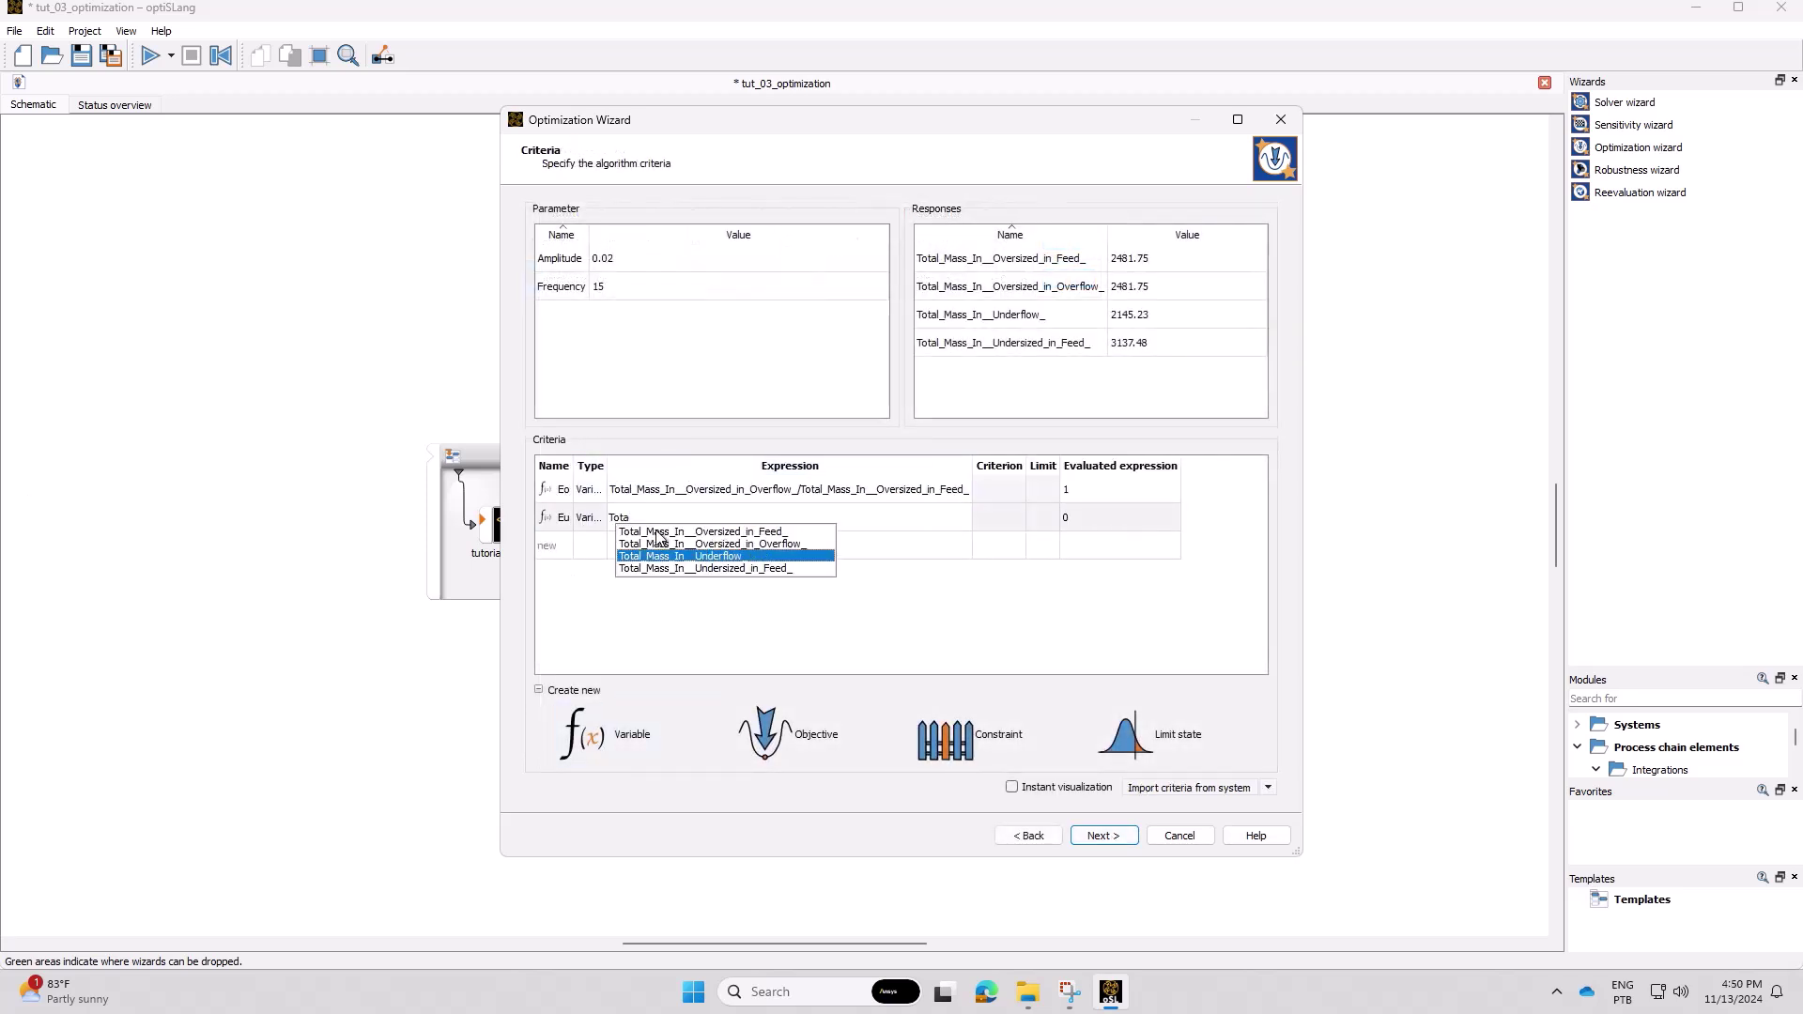
pyautogui.write('/total')
pyautogui.press('Return')
# Add the variable screen_Efficiency with expression Eo*Eu
pyautogui.doubleClick(554, 545)
pyautogui.write('screen_Efficiency')
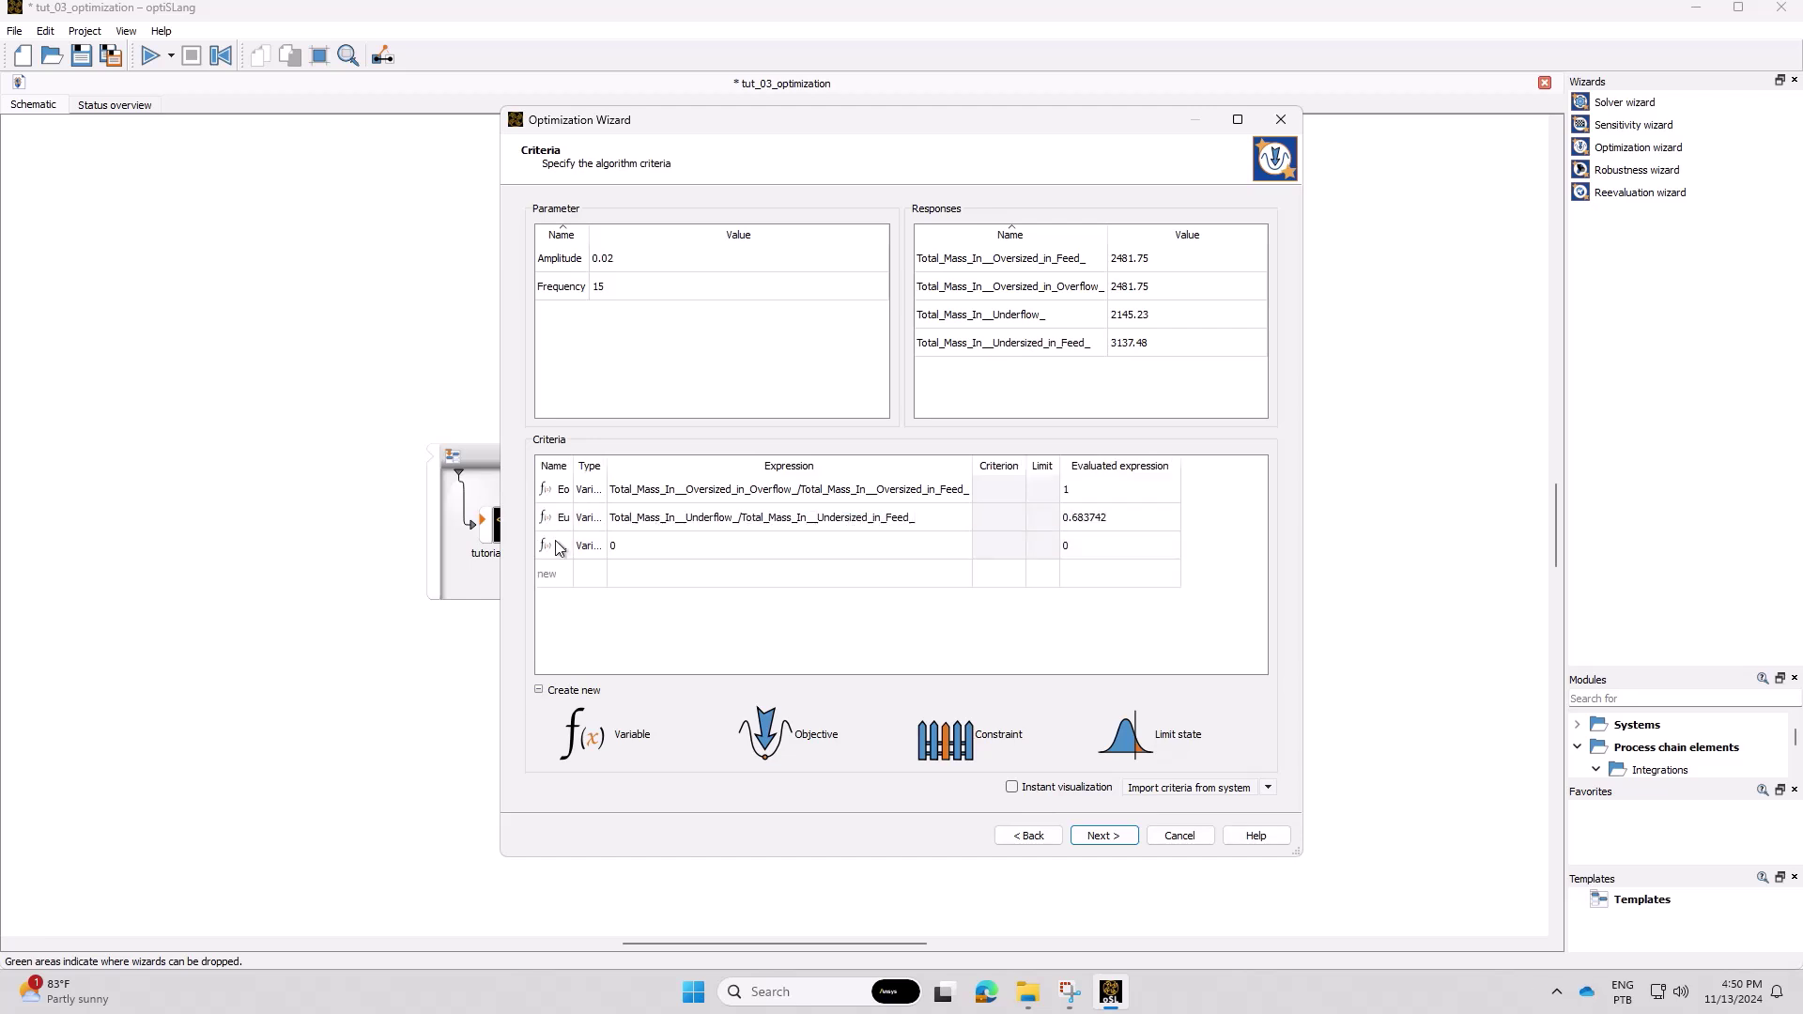
pyautogui.press('Tab')
pyautogui.write('Eo*Eu')
pyautogui.press('Return')
# Add an objective maximizing screen_Efficiency and move to the optimization method settings
pyautogui.click(765, 733)
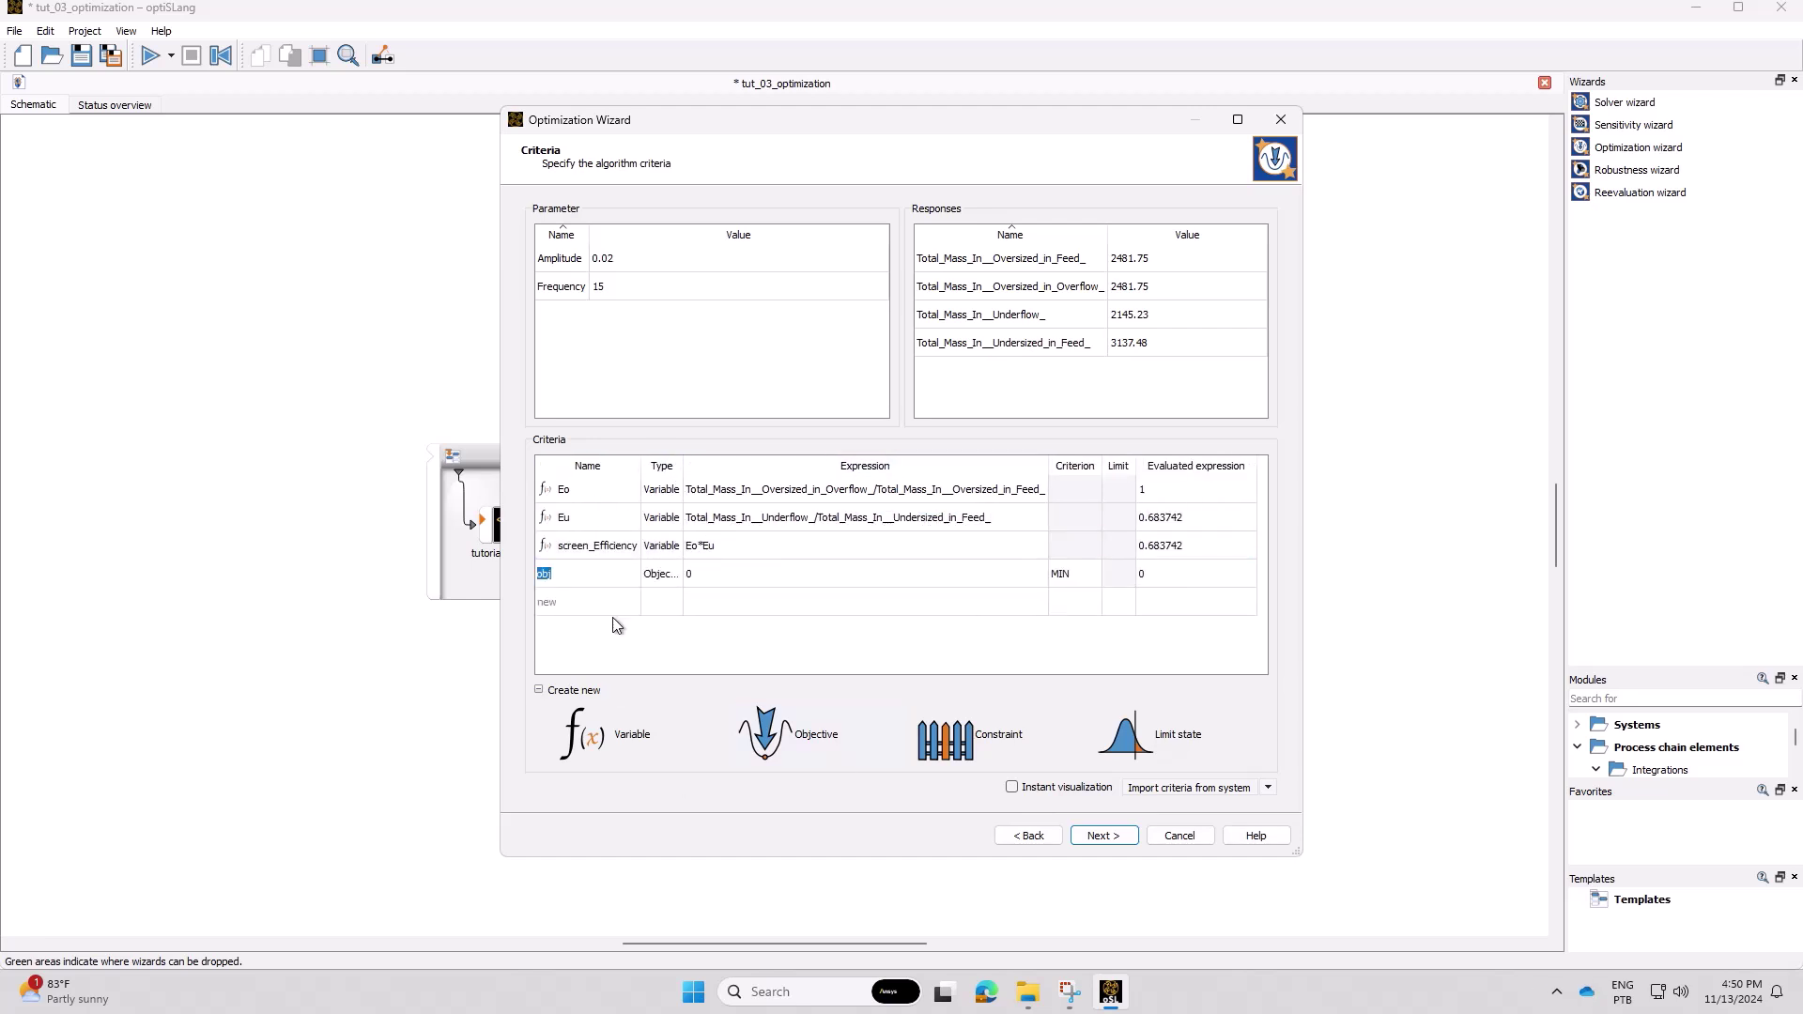
pyautogui.click(1090, 573)
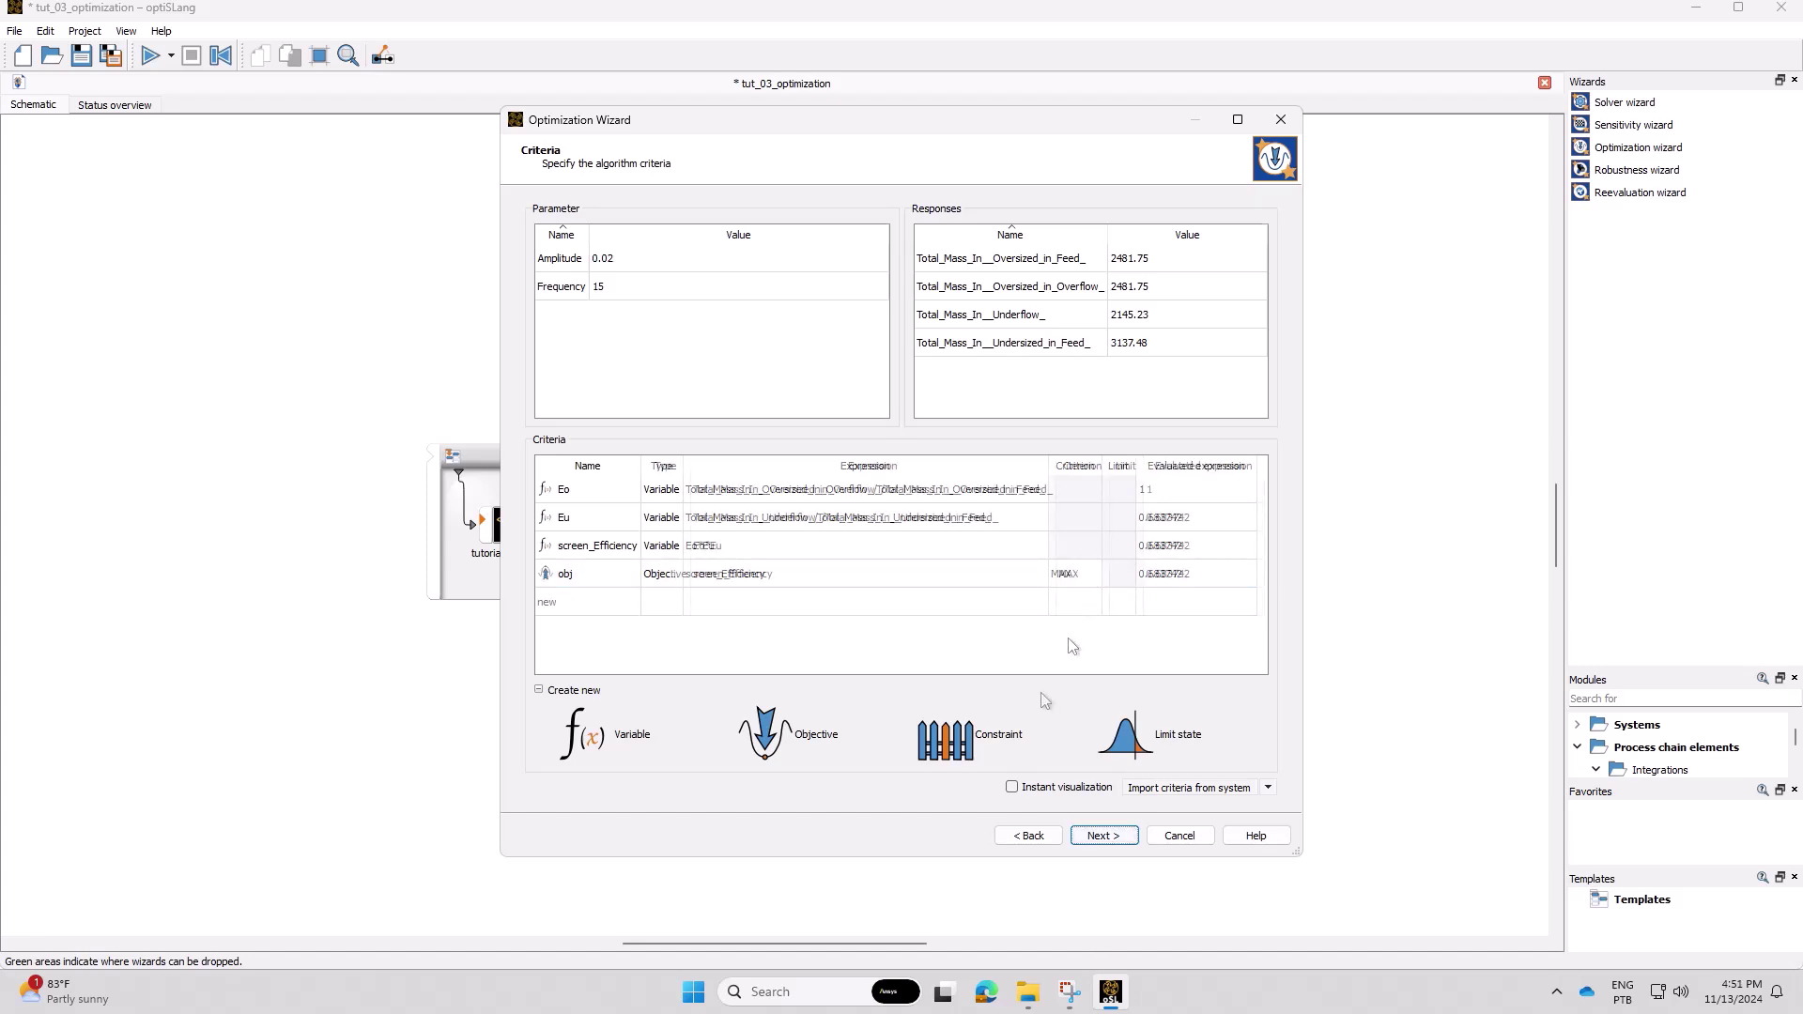
pyautogui.press('Return')
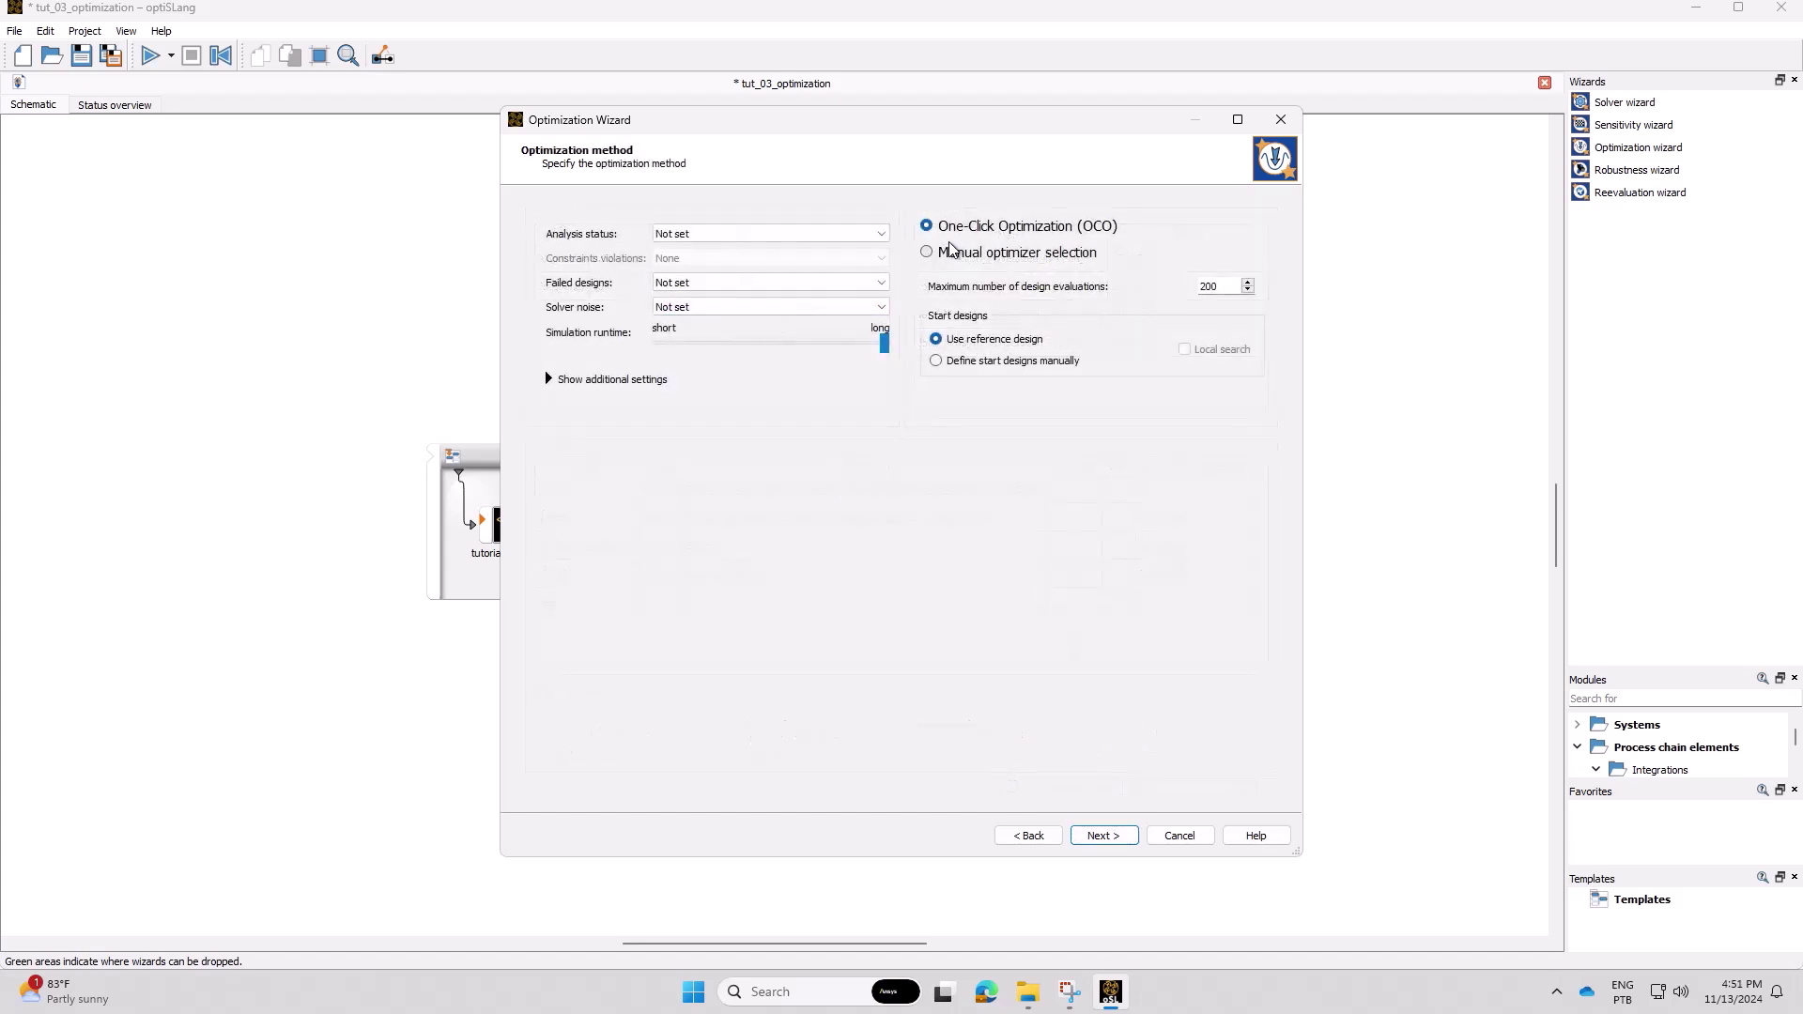
# Create a One-Click Optimization capped at 50 design evaluations and save the project
pyautogui.click(928, 227)
pyautogui.press('Tab')
pyautogui.write('50')
pyautogui.press('Return')
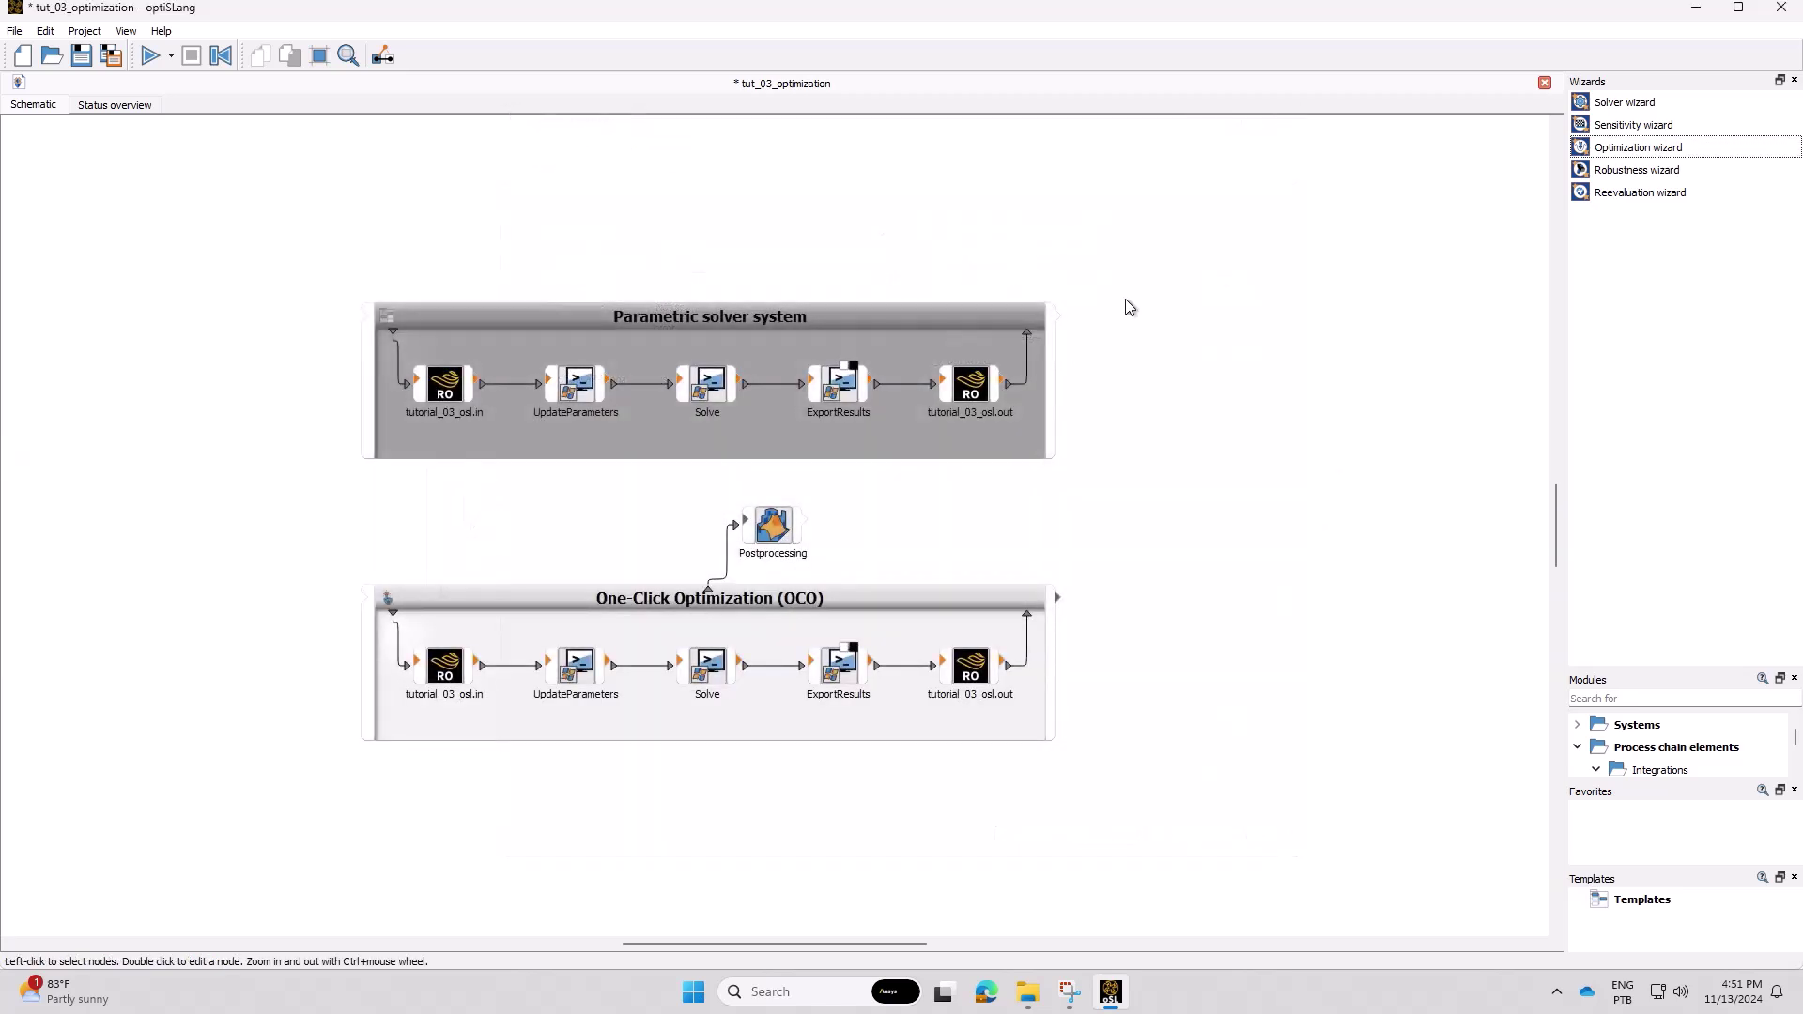
pyautogui.moveTo(1263, 238); pyautogui.dragTo(253, 782)
pyautogui.hotkey('ctrl', 's')
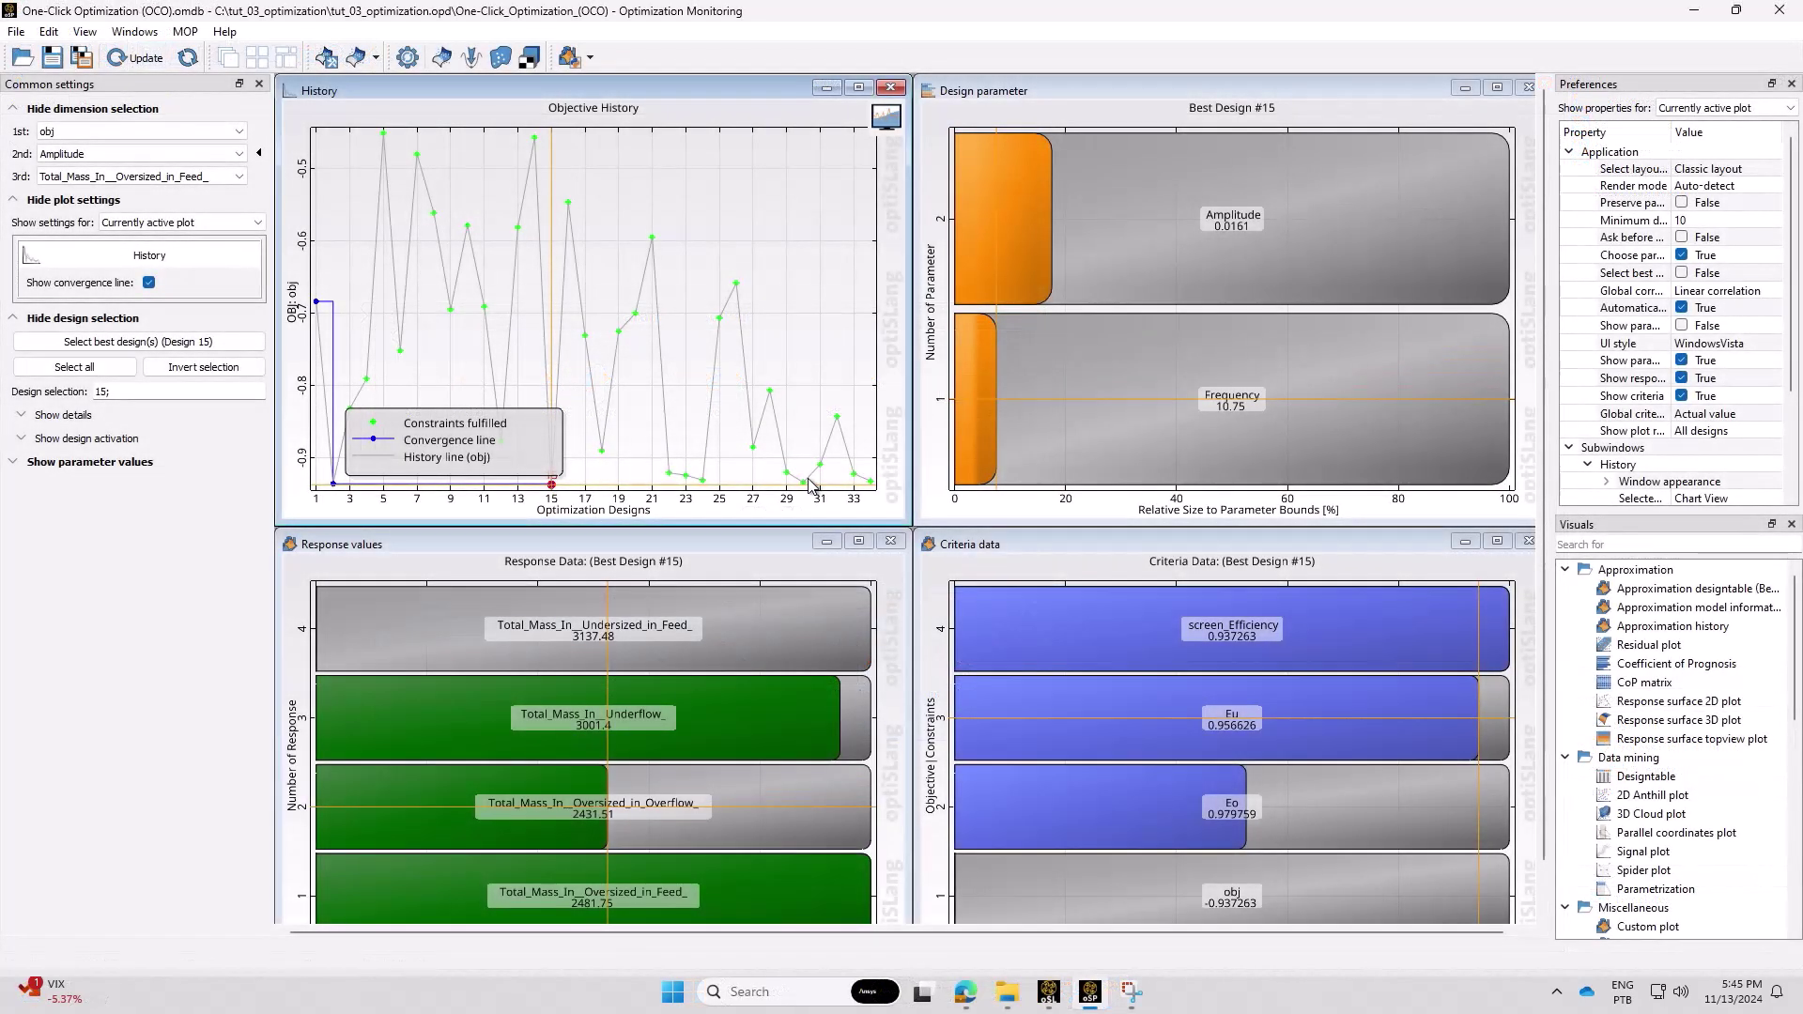
pyautogui.click(319, 302)
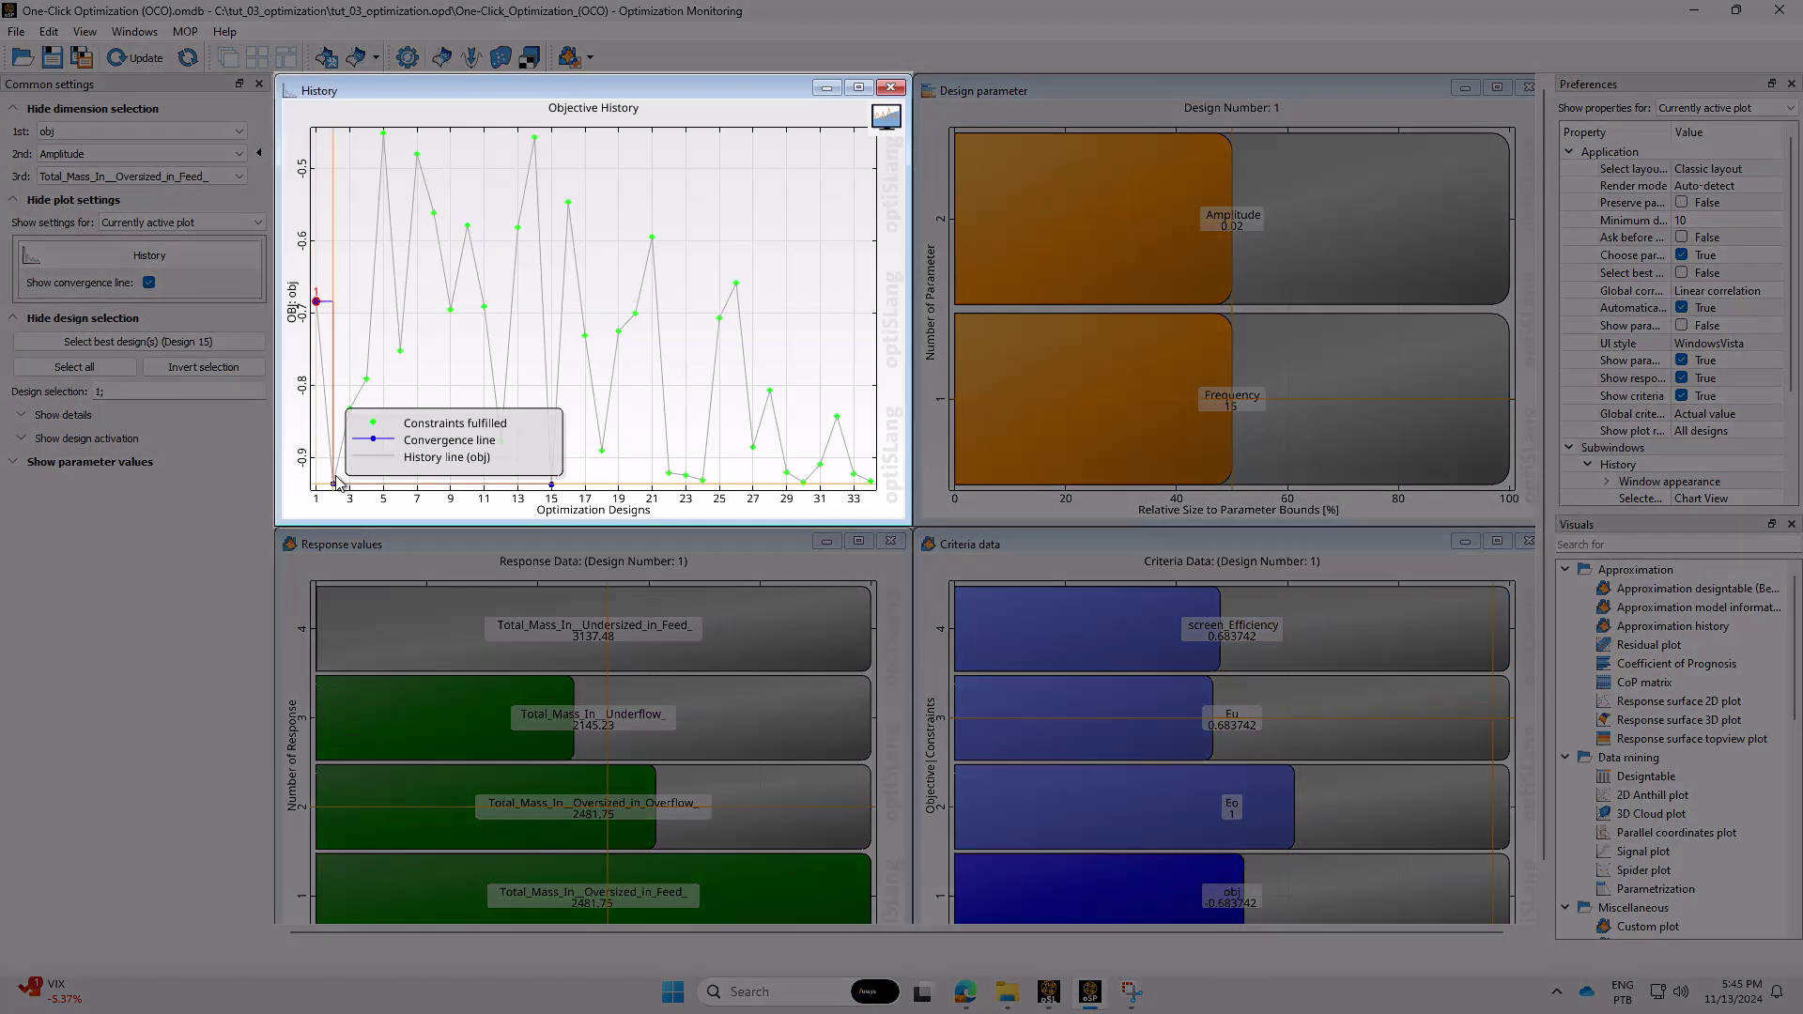
pyautogui.click(334, 483)
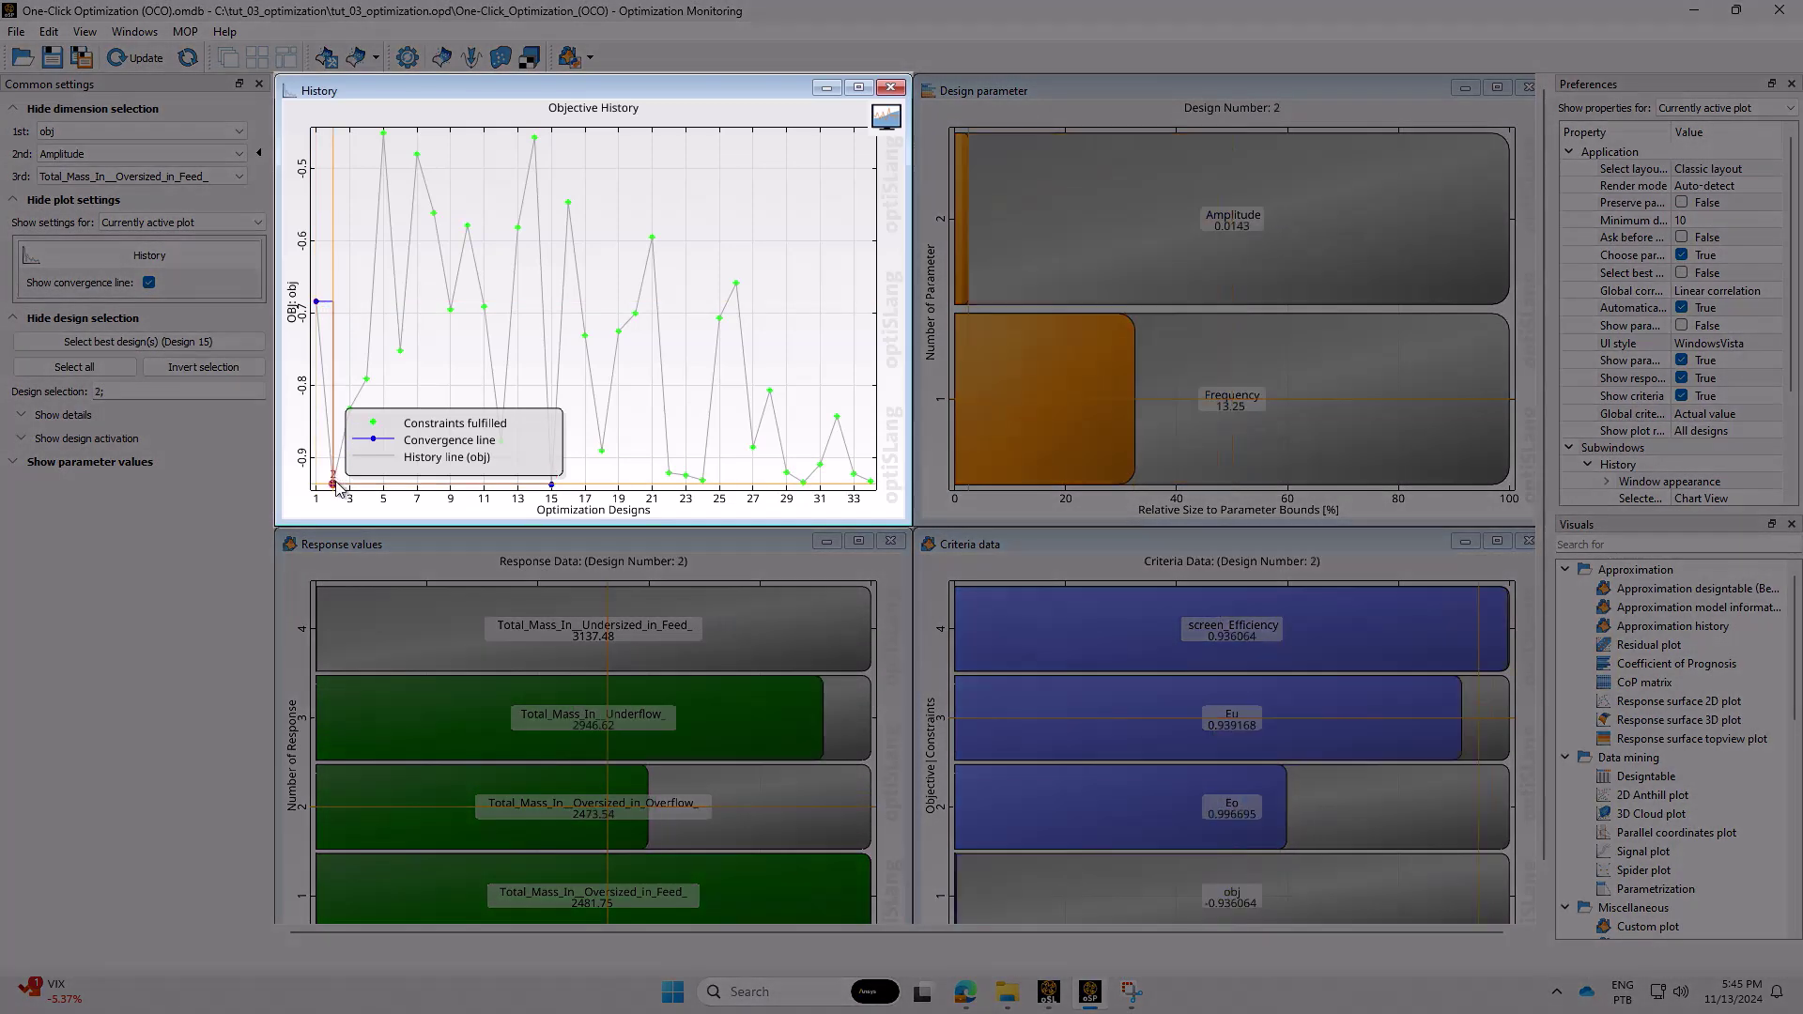
pyautogui.click(548, 484)
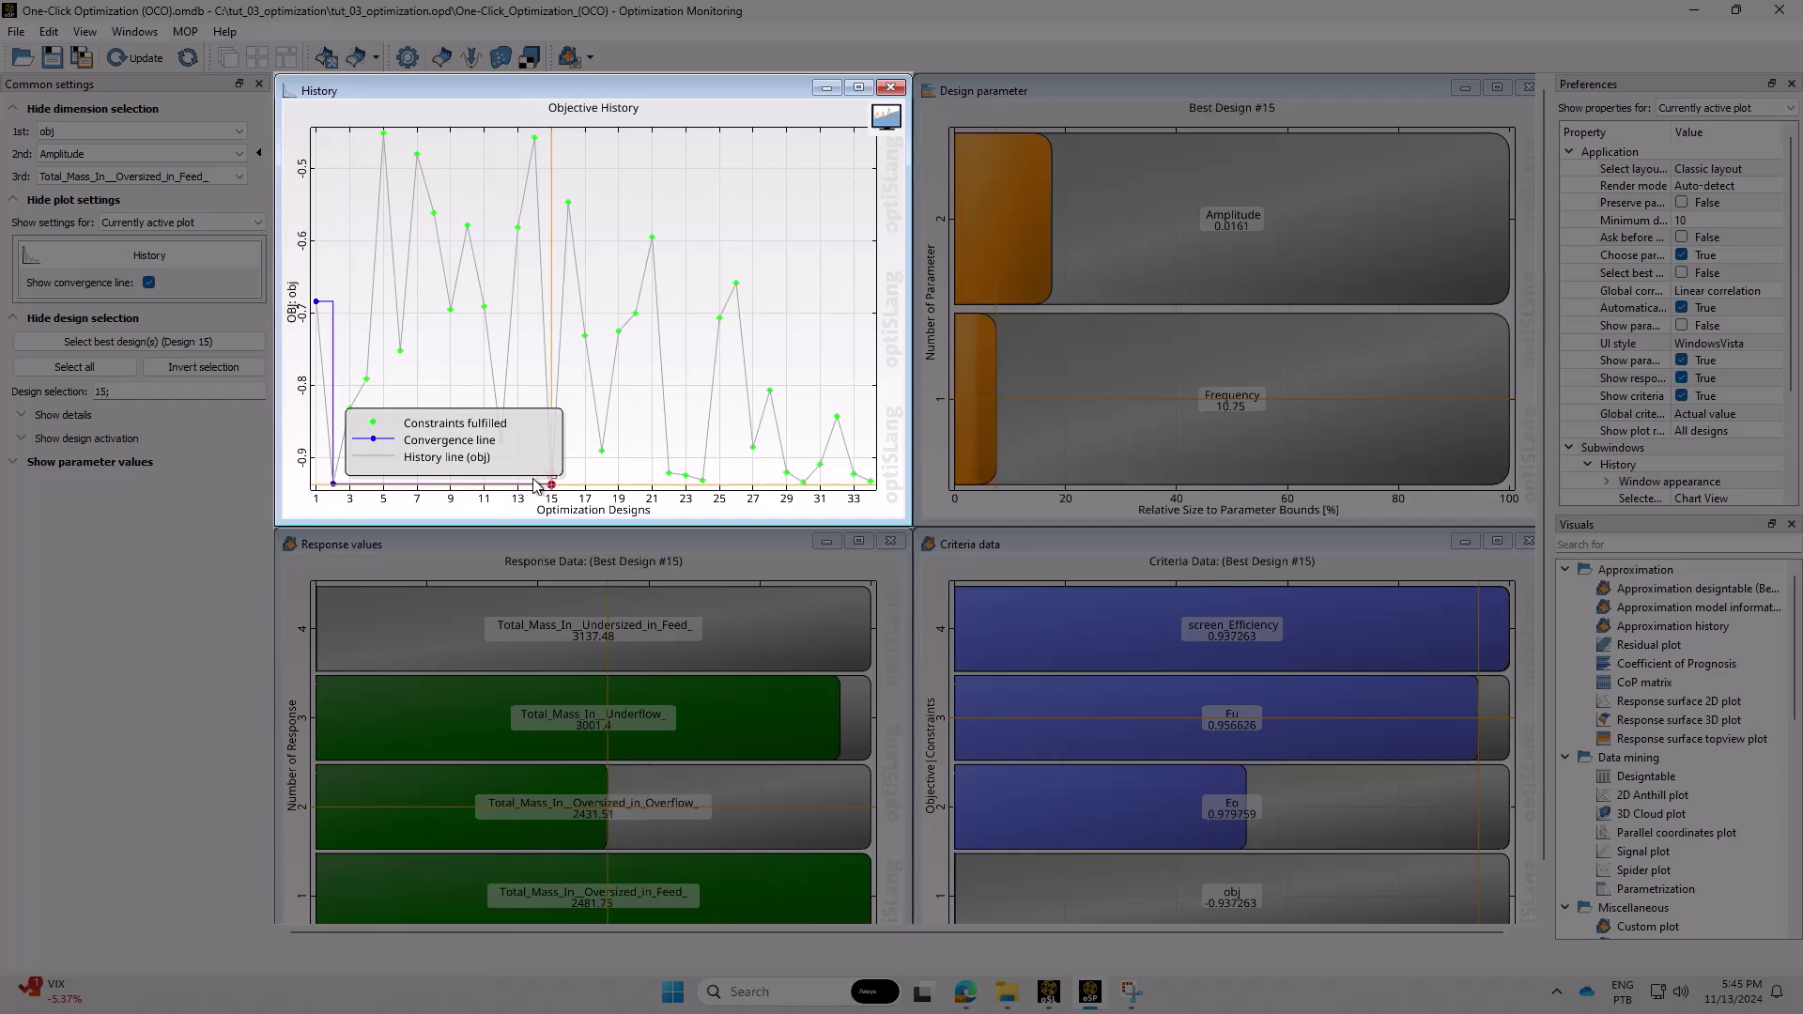